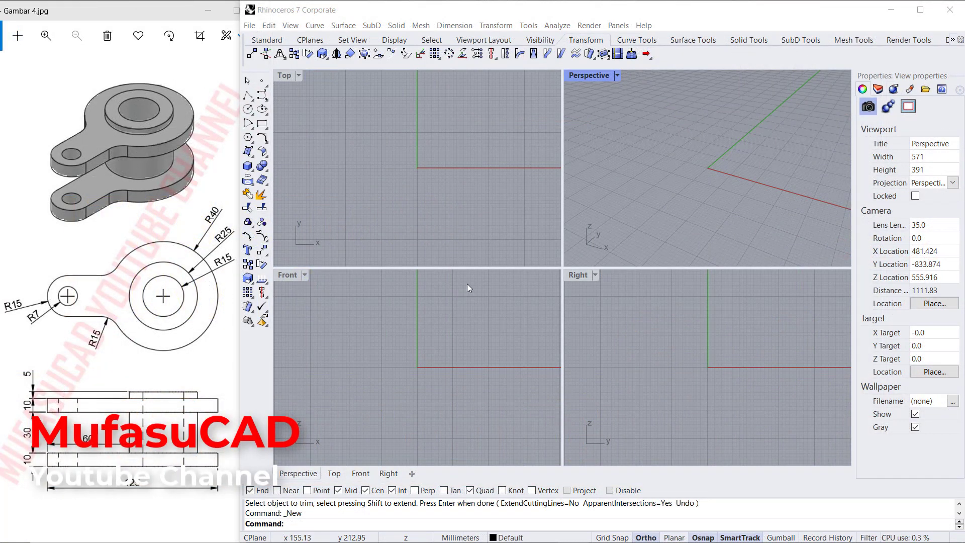
Draw a radius-40 circle centred on the origin in the Top view.
left_click(247, 109)
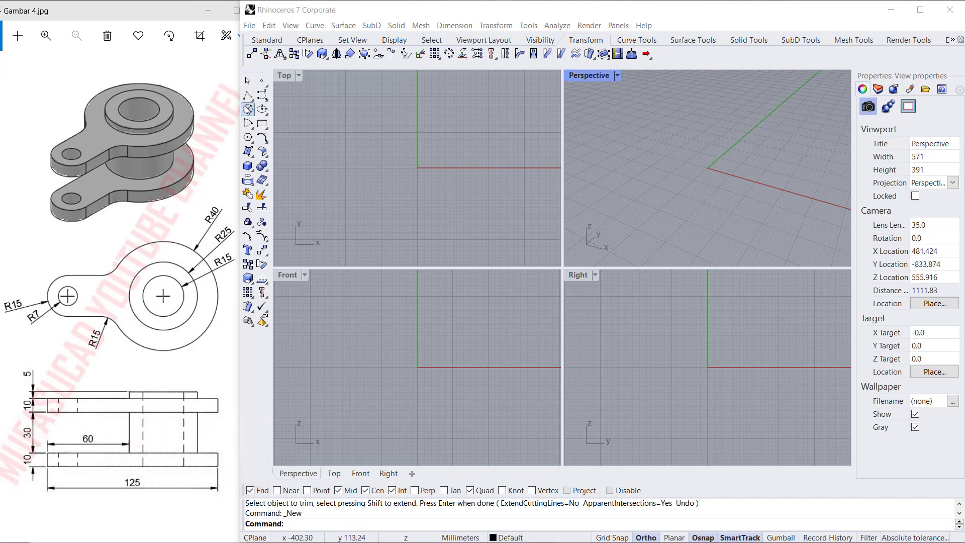
left_click(424, 176)
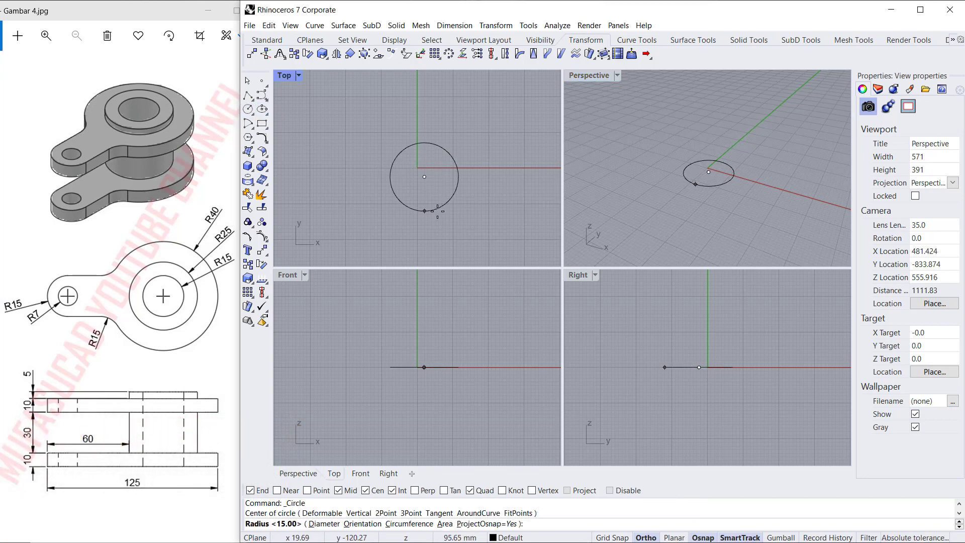
type("40")
key("Return")
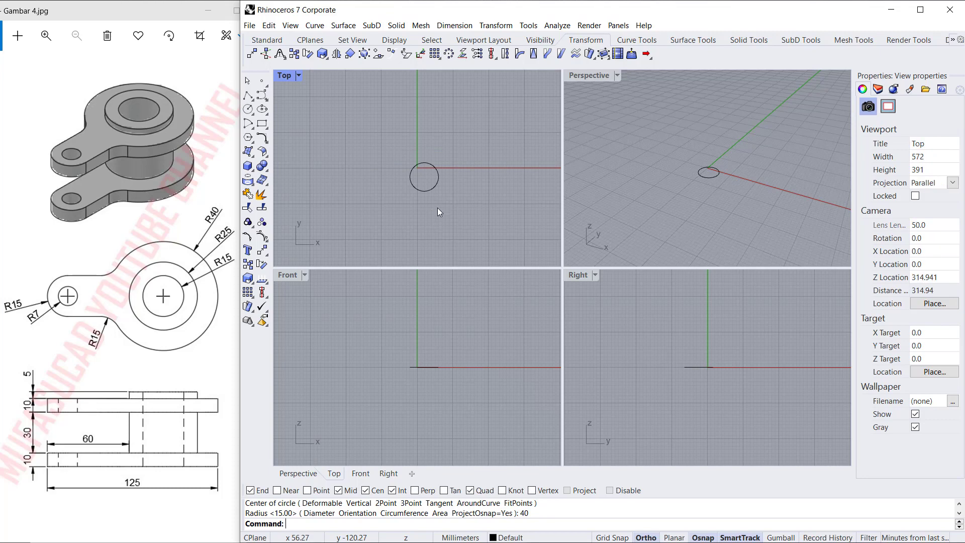
scroll(421, 186, "up", 4)
scroll(414, 183, "up", 2)
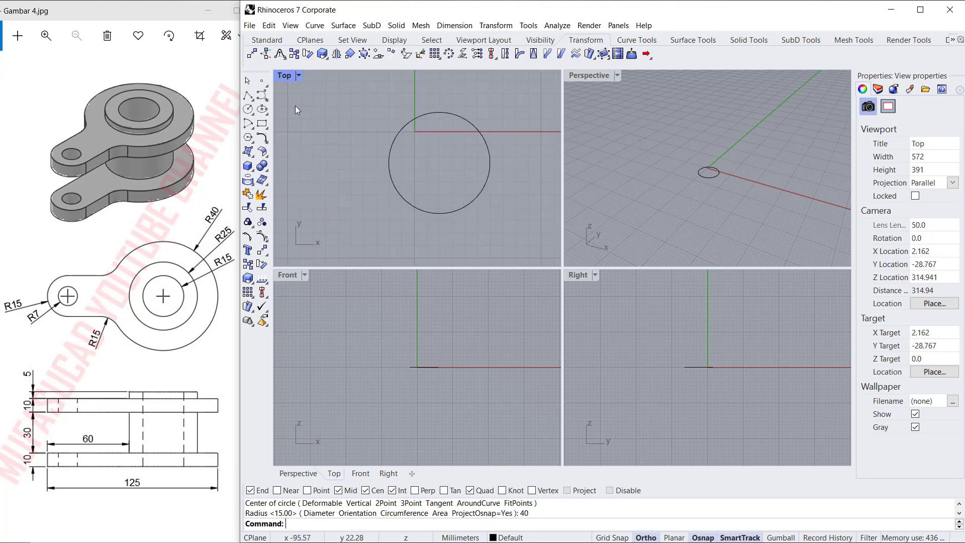
Draw a radius-15 circle to the left of the large circle.
left_click(248, 108)
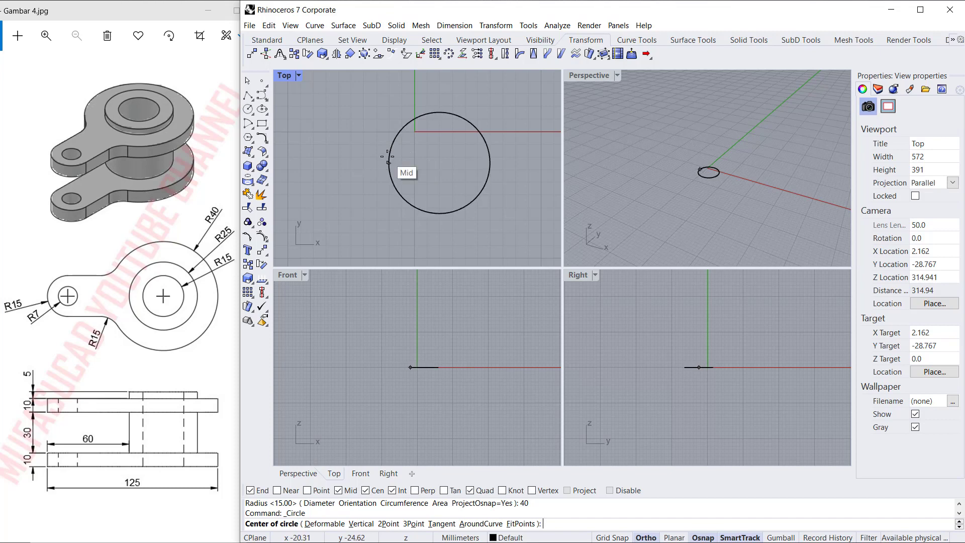
type("30")
left_click(347, 163)
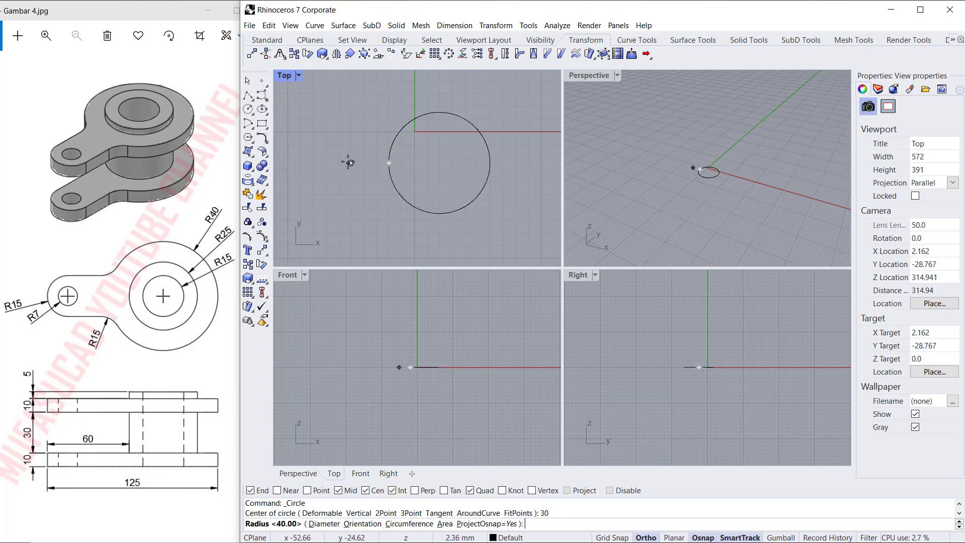
type("15")
key("Return")
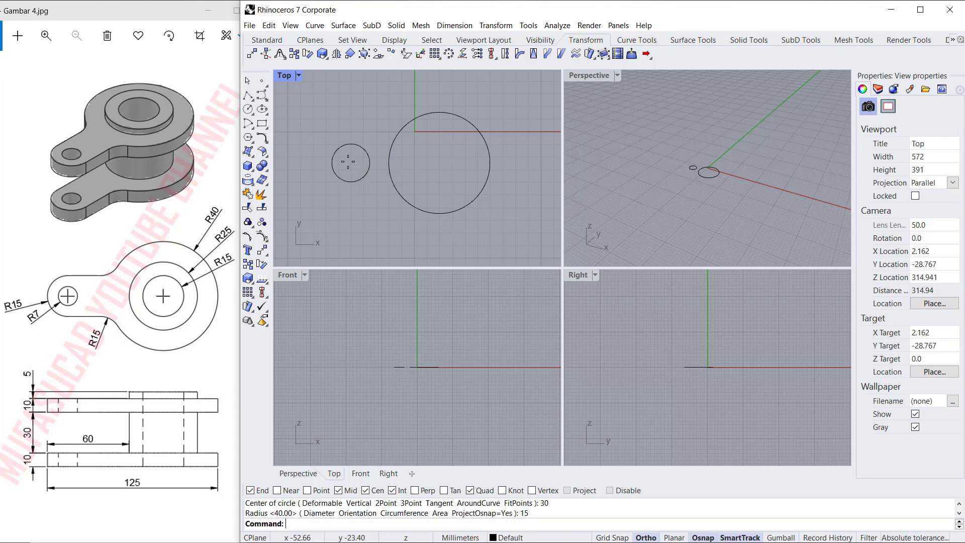
scroll(345, 161, "up", 3)
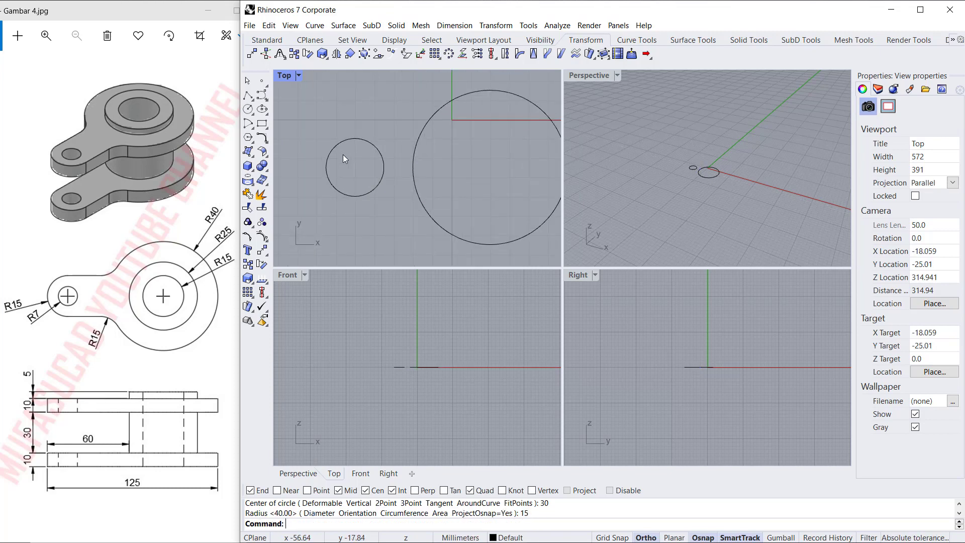
Draw two horizontal lines from the small circle's top and bottom to the large circle.
left_click(250, 99)
left_click(263, 100)
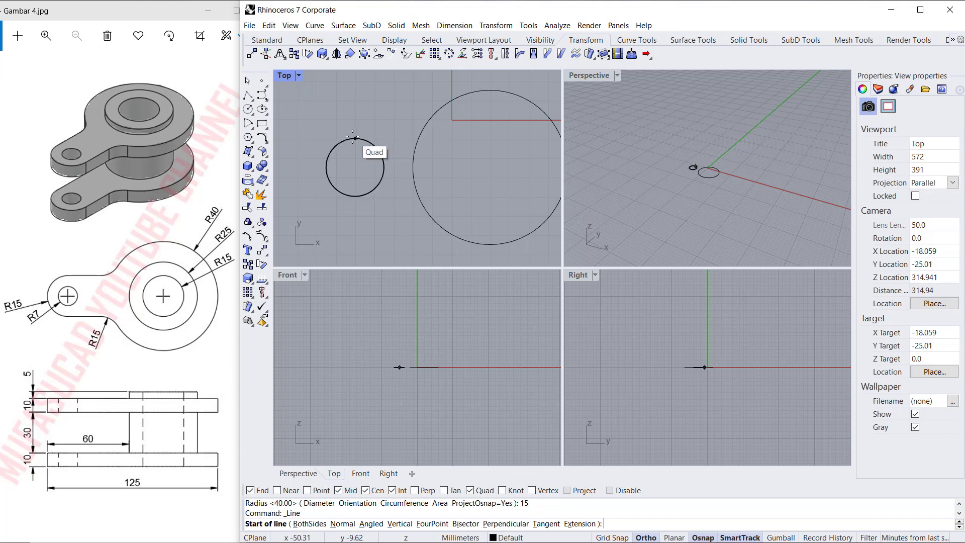
left_click(355, 138)
left_click(408, 139)
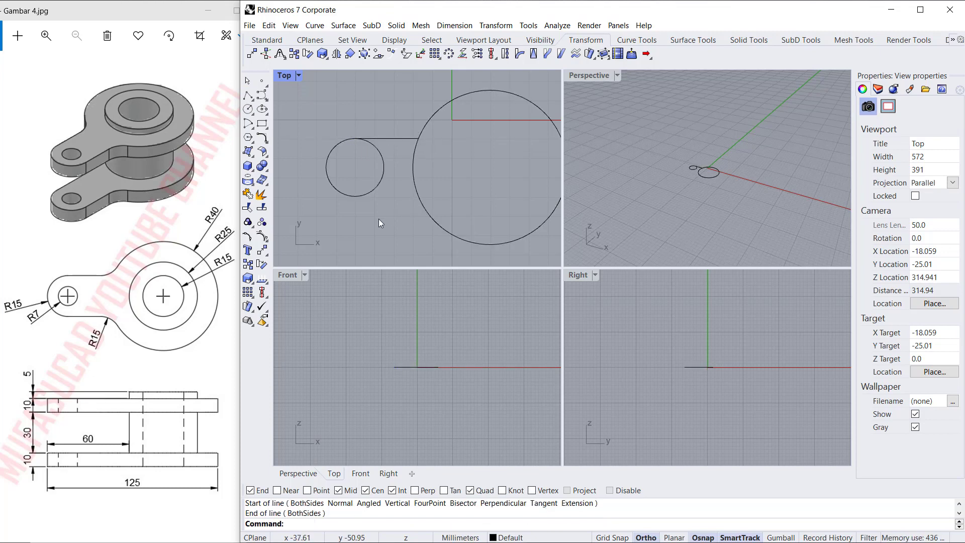
key("Return")
left_click(356, 196)
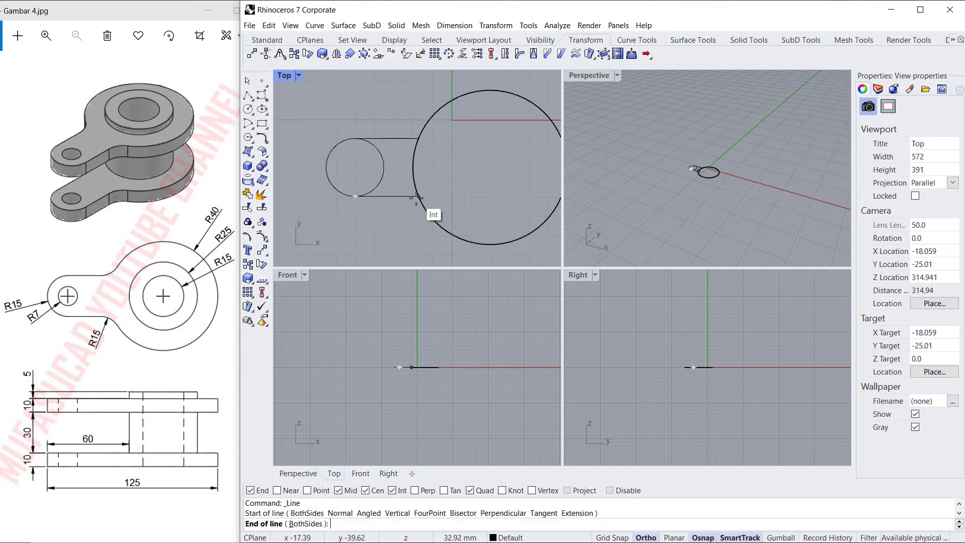
left_click(417, 197)
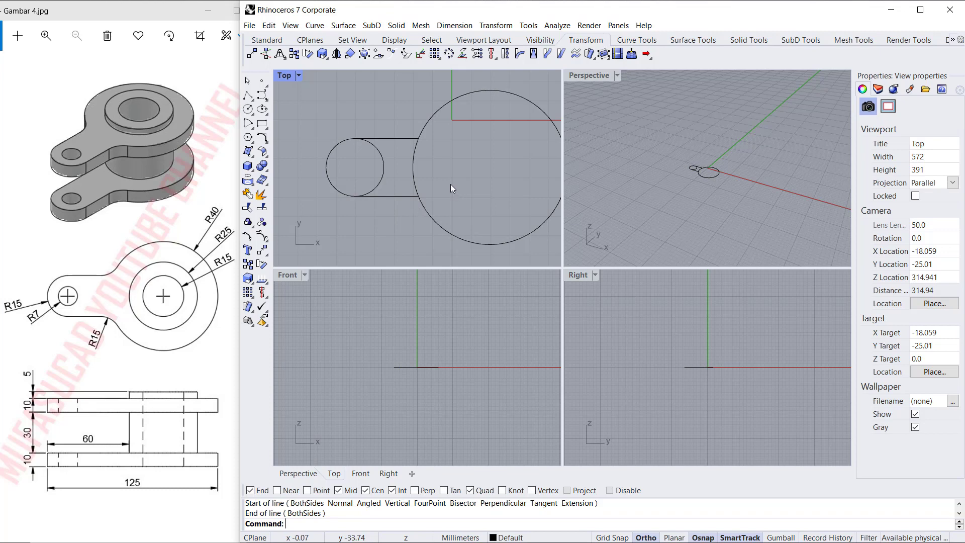
type("Trim")
key("Return")
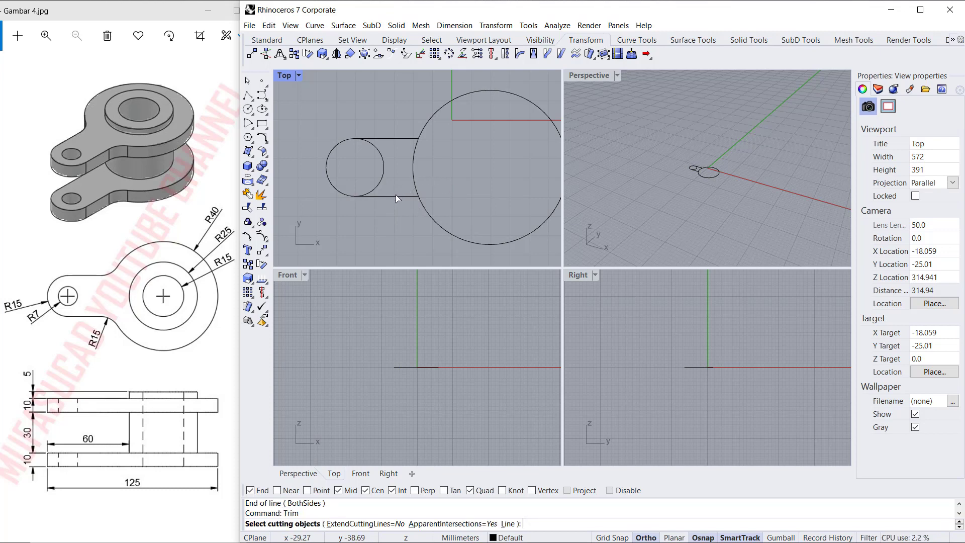
Using both lines as cutters, trim away the big circle's inner arc and the small circle's right arc.
left_click(396, 195)
left_click(396, 138)
key("Return")
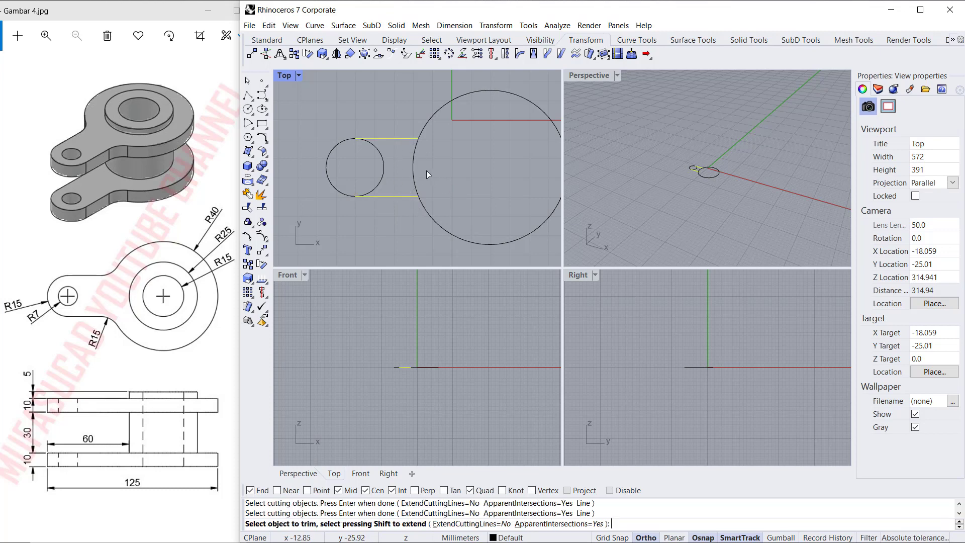
left_click(414, 166)
left_click(384, 168)
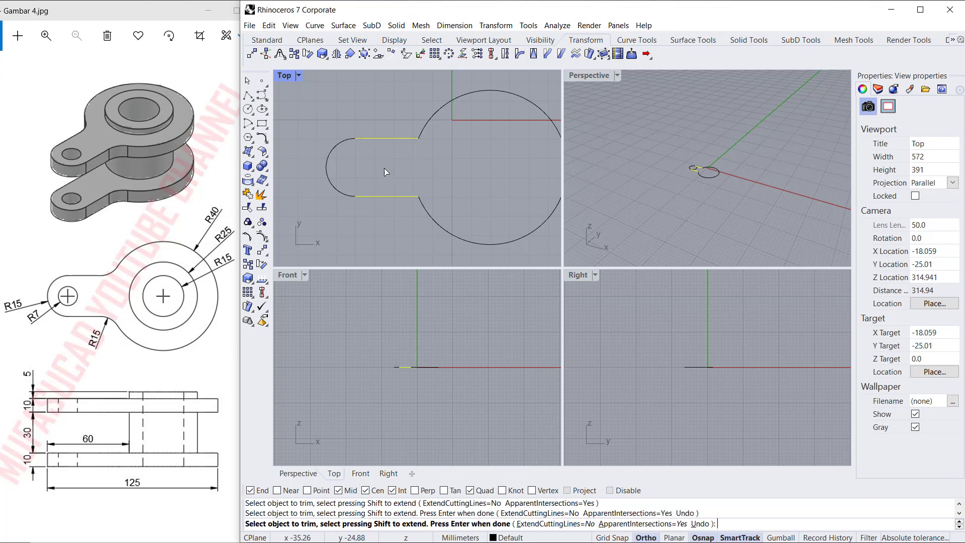
key("Return")
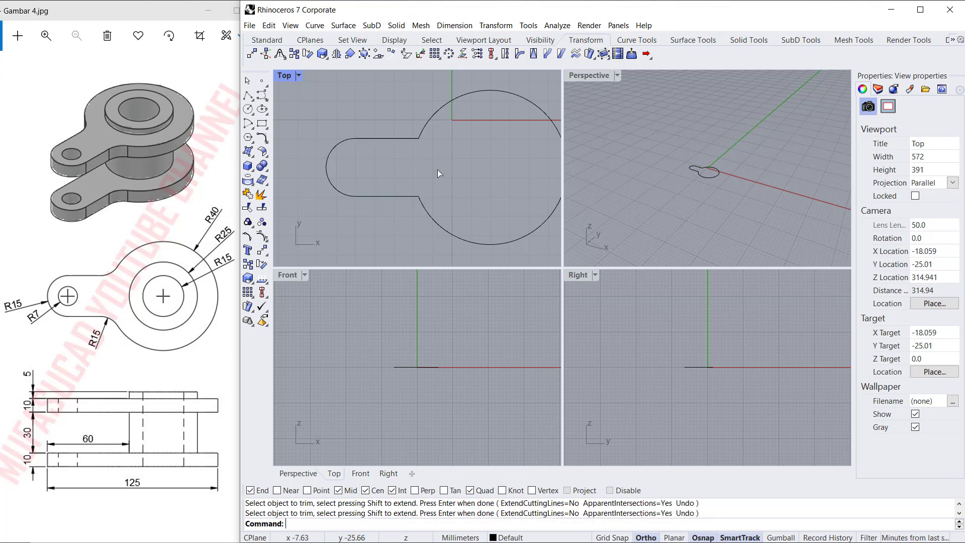
type("f")
key("Return")
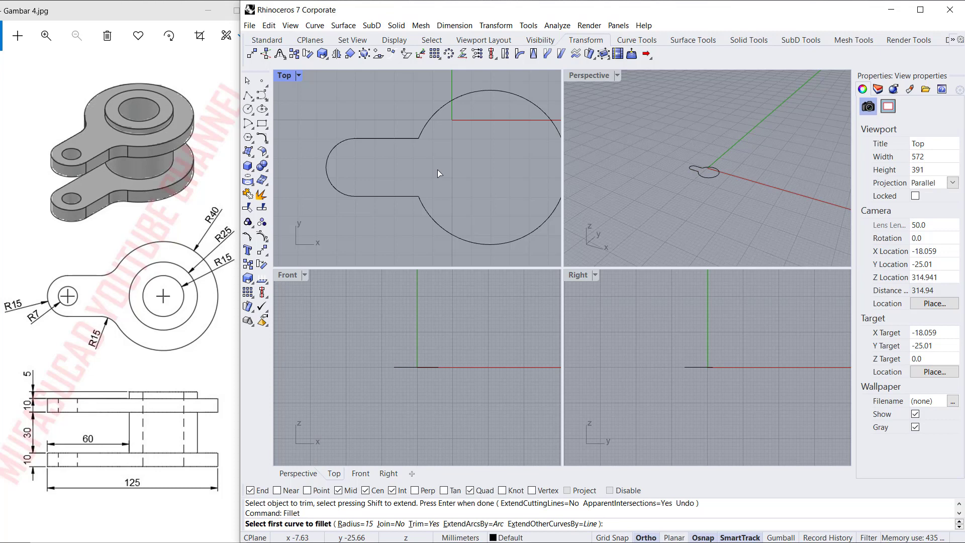
Fillet the upper and lower line-to-circle corners with radius 15.
type(" r")
key("Return")
key("Return")
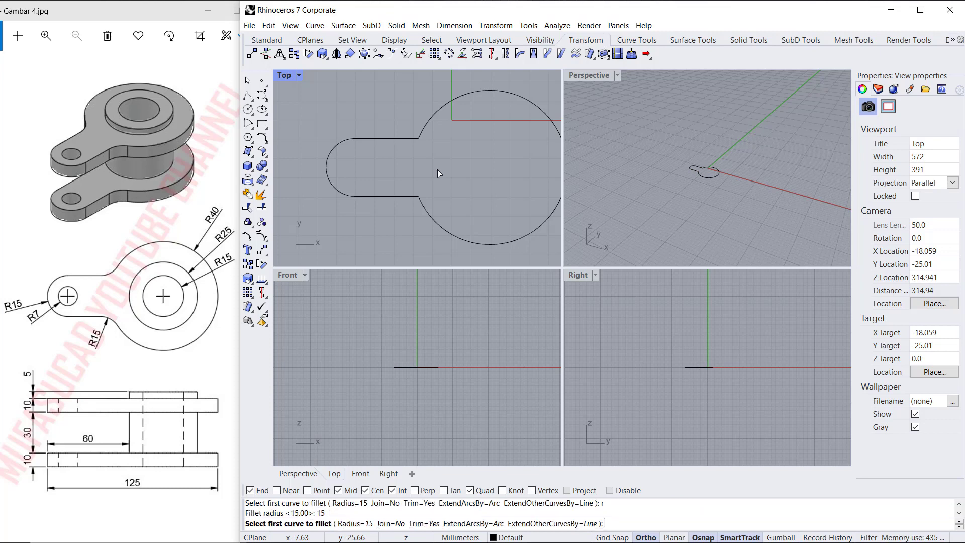
left_click(403, 136)
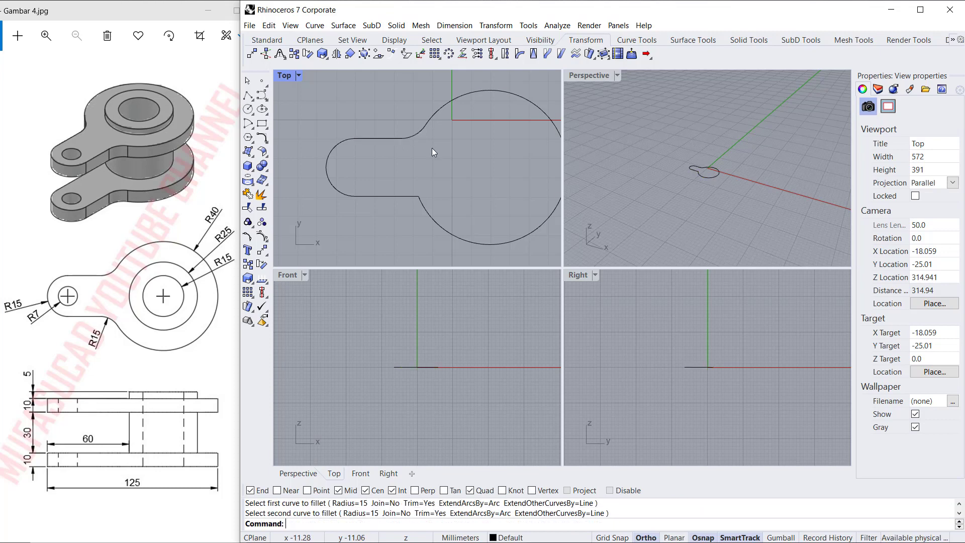
left_click(411, 194)
left_click(423, 207)
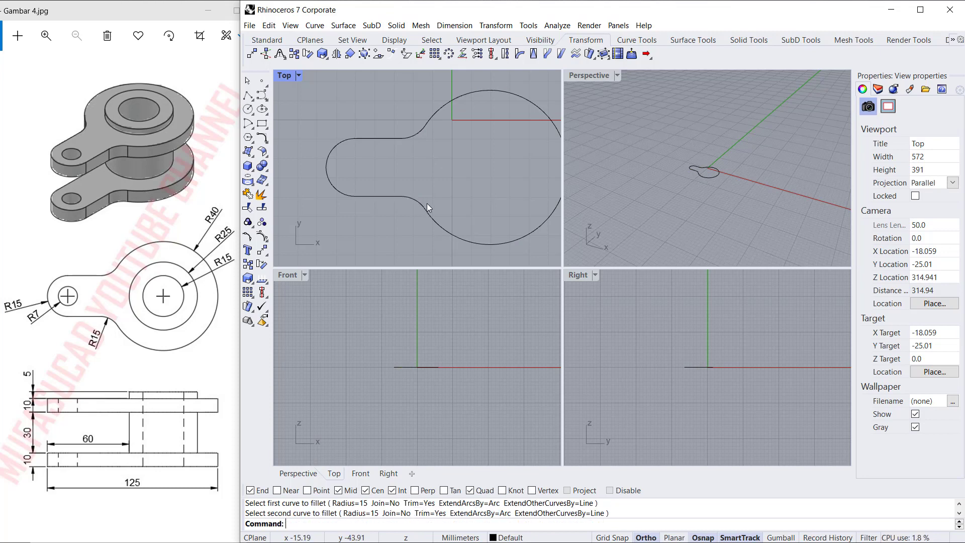
scroll(496, 156, "down", 2)
Join the six arcs and lines into one closed keyhole curve, then orbit the Perspective view.
type("j")
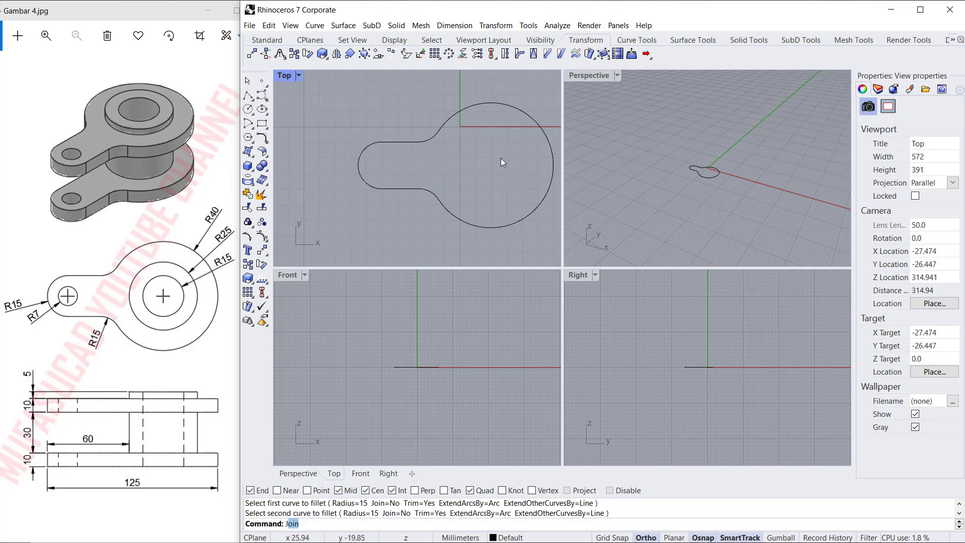
key("Return")
left_click(551, 186)
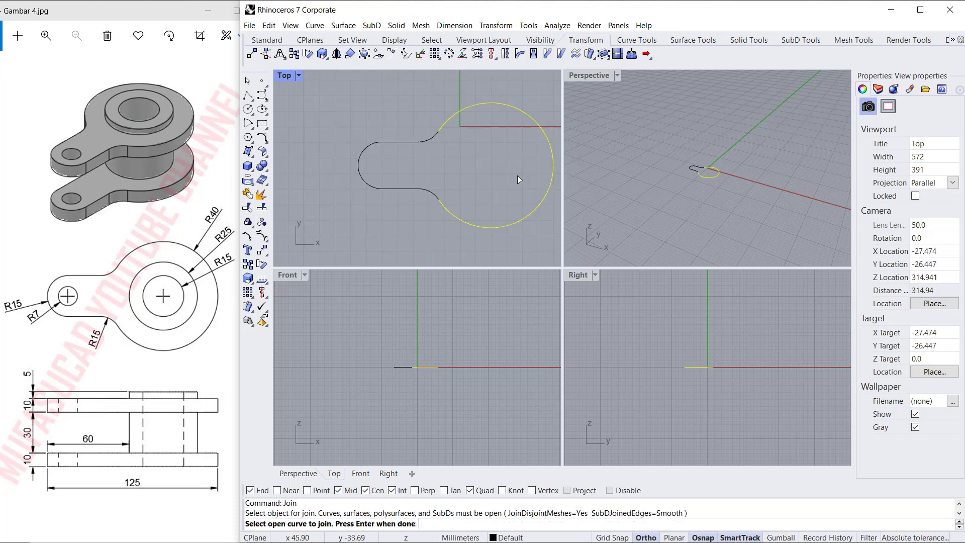
left_click(435, 141)
left_click(405, 141)
left_click(373, 150)
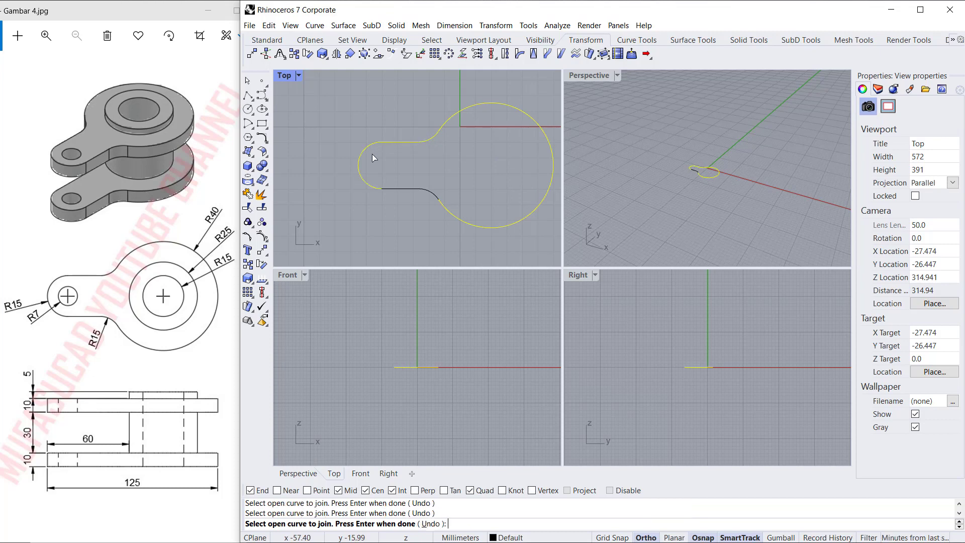
left_click(397, 189)
left_click(427, 193)
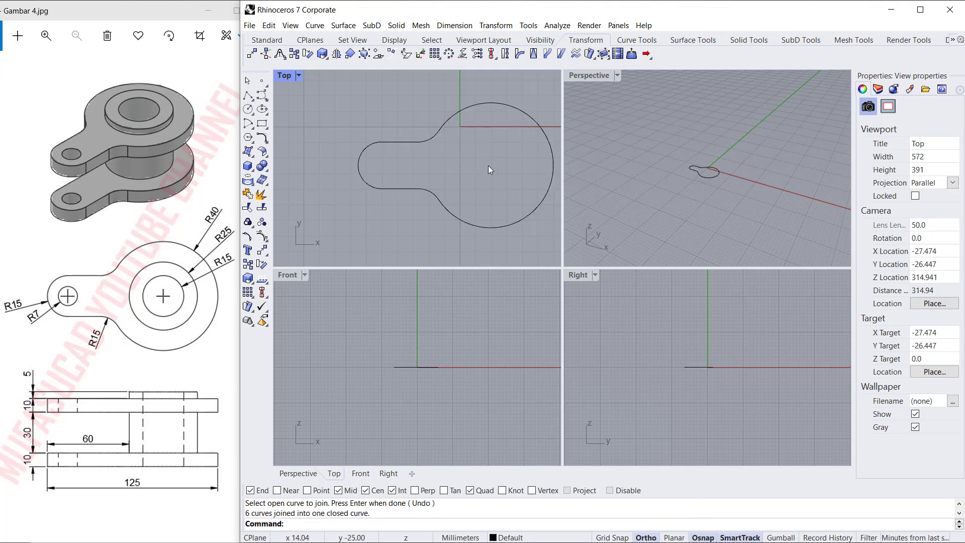
scroll(730, 168, "up", 3)
scroll(700, 179, "up", 2)
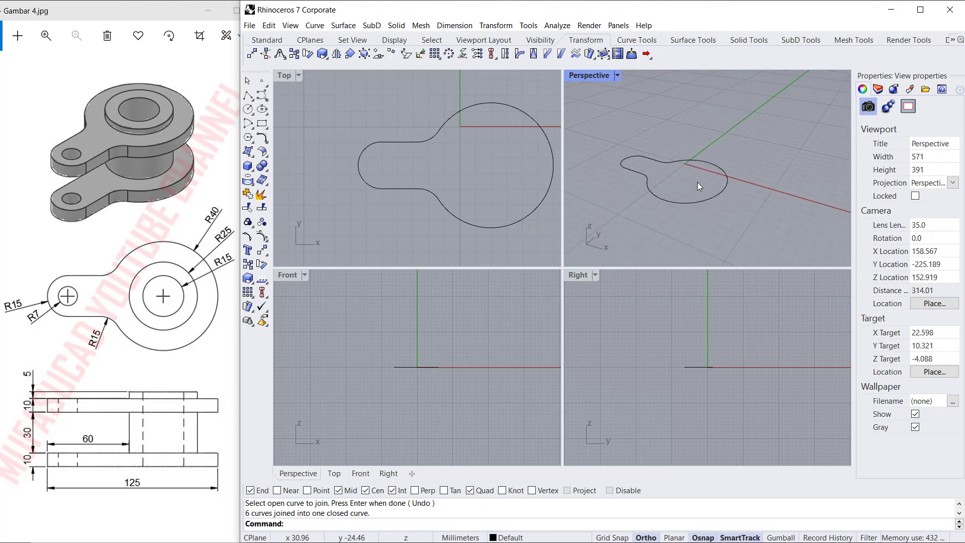
mouse_move(680, 182)
right_mouse_down()
mouse_move(679, 193)
mouse_move(702, 200)
mouse_move(695, 196)
right_mouse_up()
Extrude the closed keyhole curve 10 mm into a solid plate.
type("eCrv")
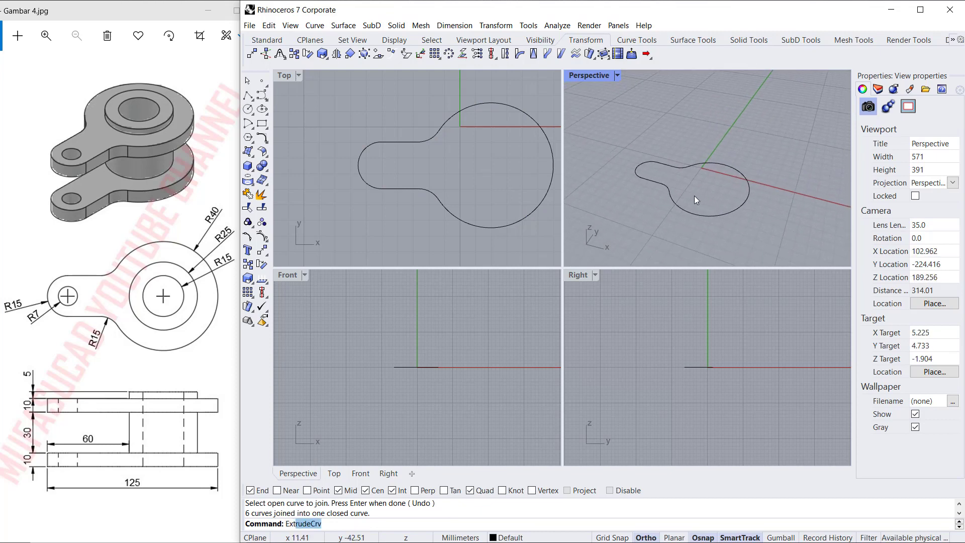
key("Return")
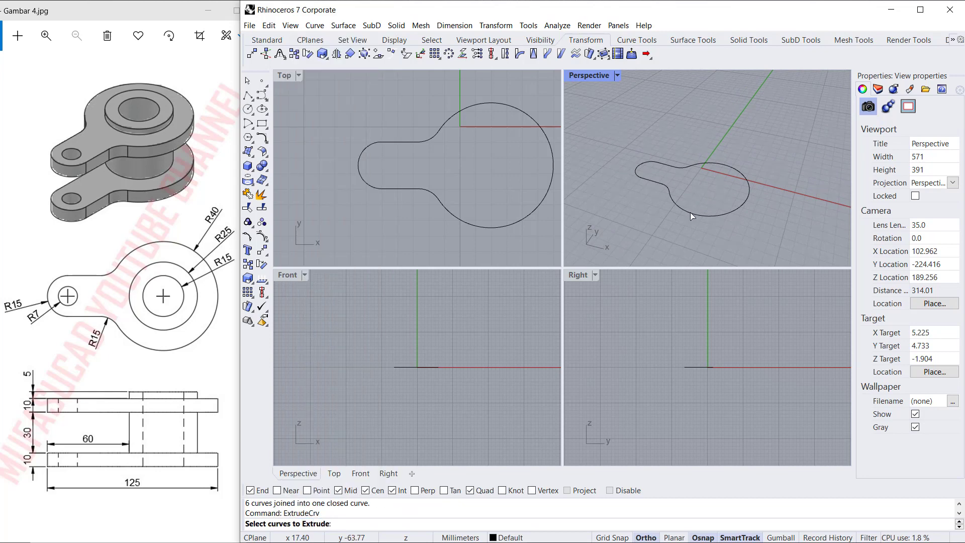
left_click(690, 212)
key("Return")
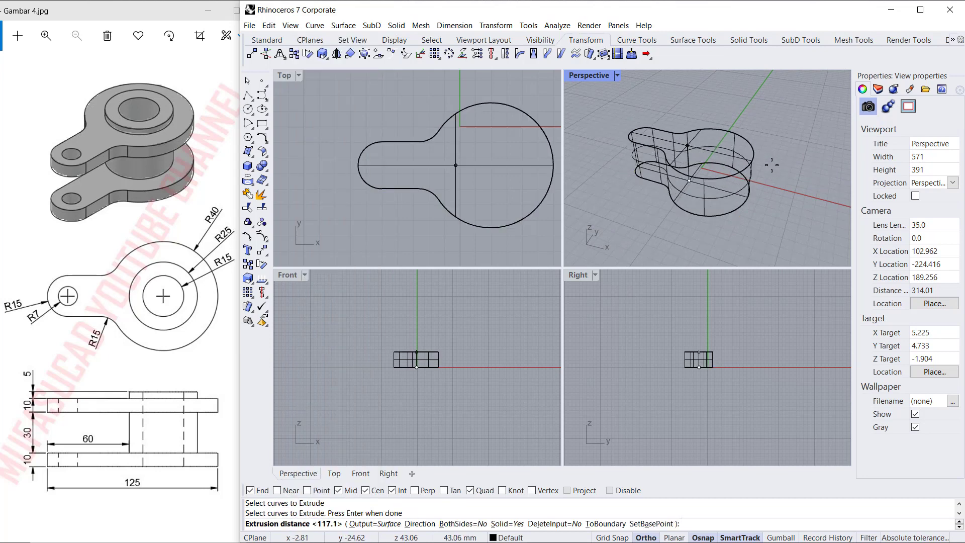
type("10")
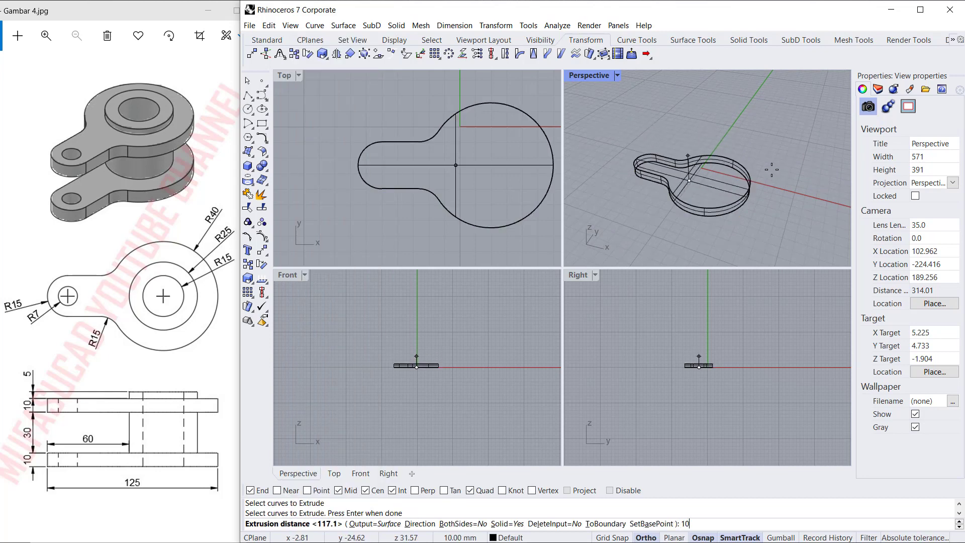
key("Return")
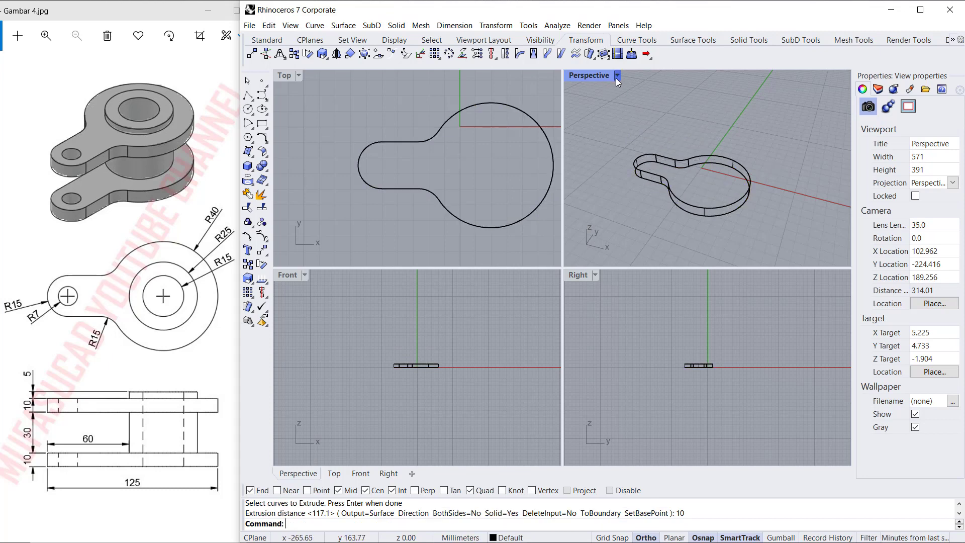
Switch the Perspective viewport to Shaded display.
left_click(617, 76)
left_click(599, 128)
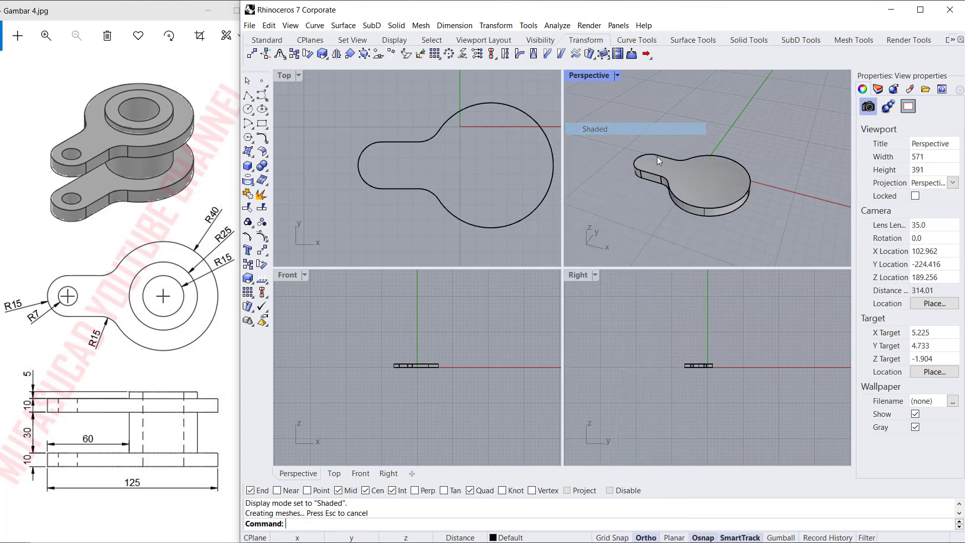
scroll(701, 365, "up", 5)
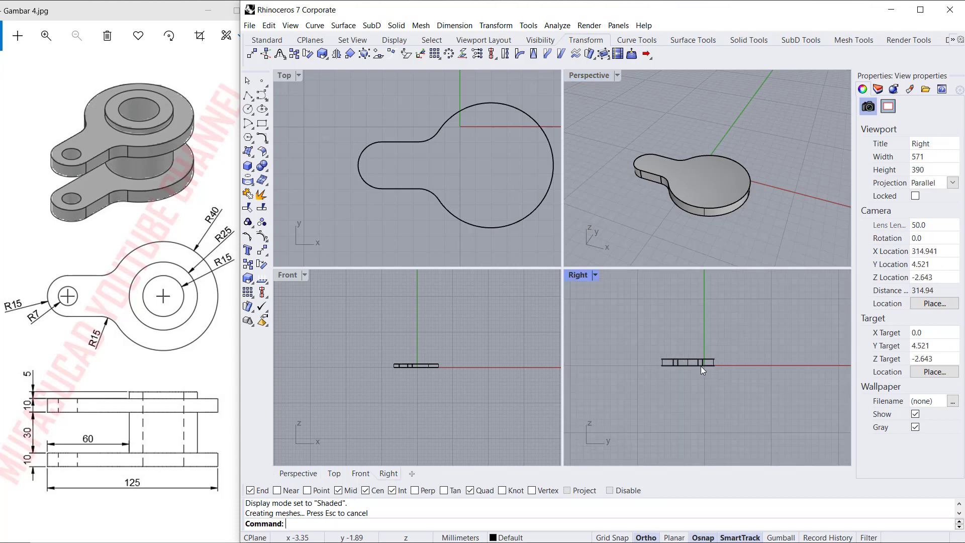
Copy the keyhole plate 40 mm straight up to form the second plate.
type("Copy")
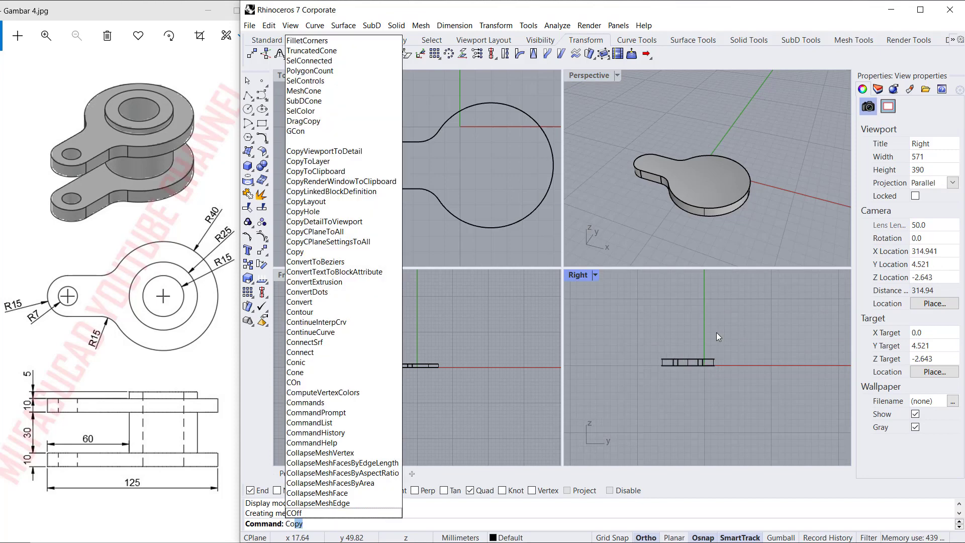
key("Return")
left_click_drag(738, 332, 631, 400)
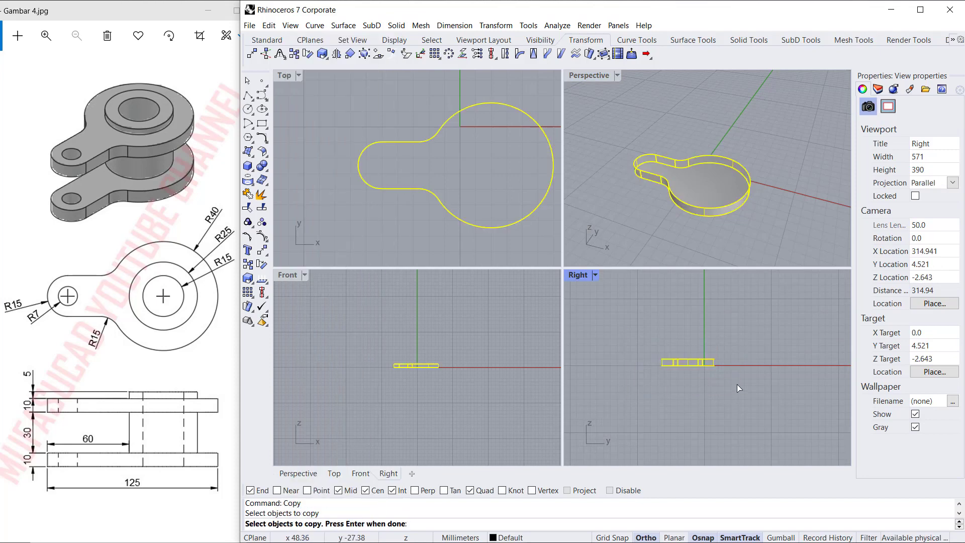
key("Return")
left_click(731, 361)
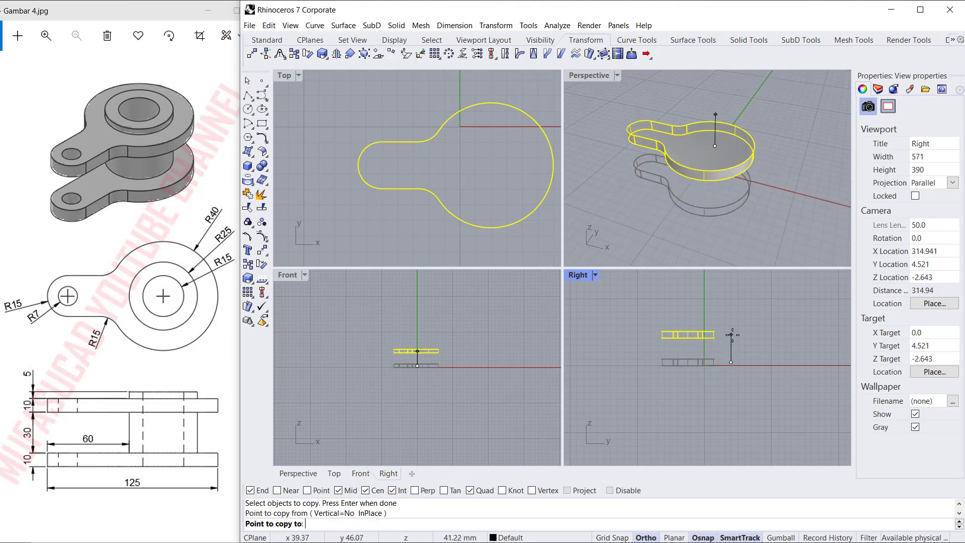
type("40")
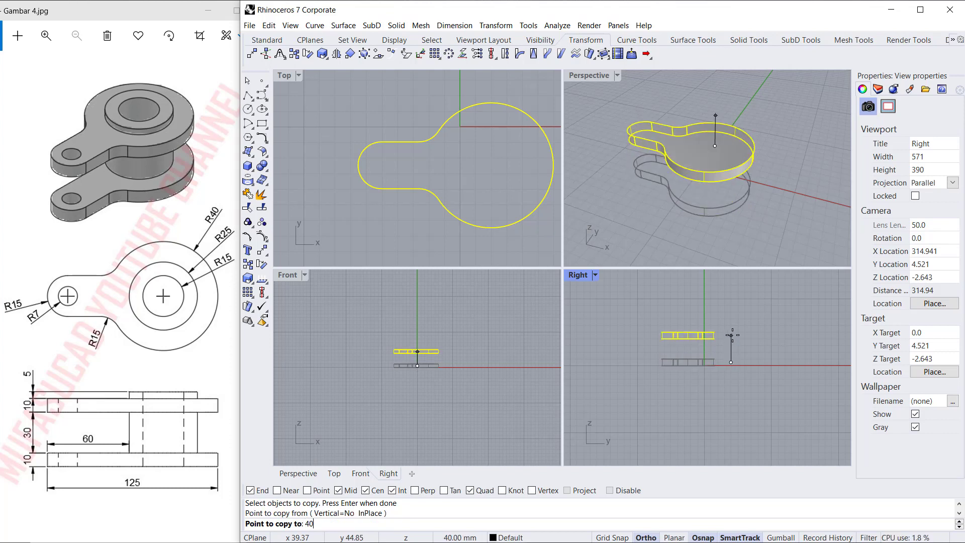
key("Return")
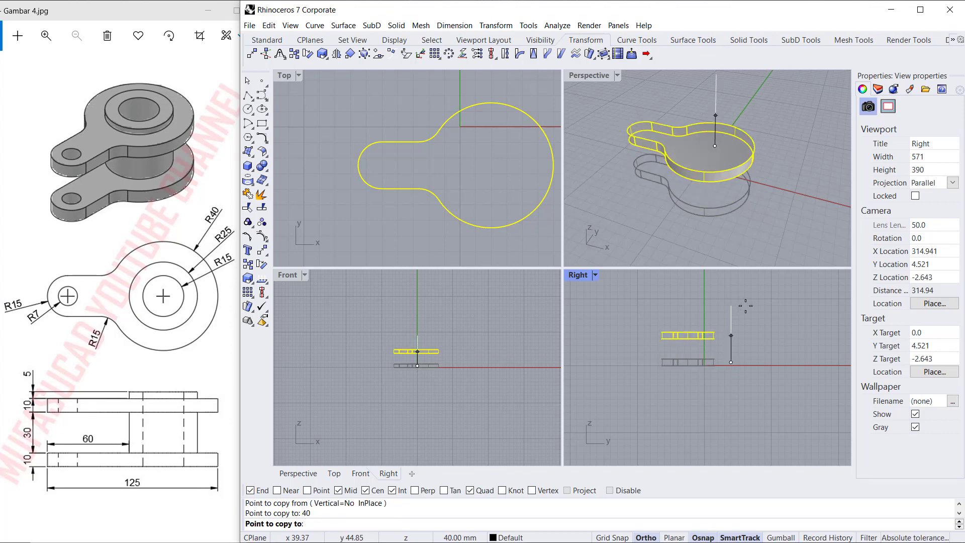
left_click(781, 329)
key("Return")
key("Escape")
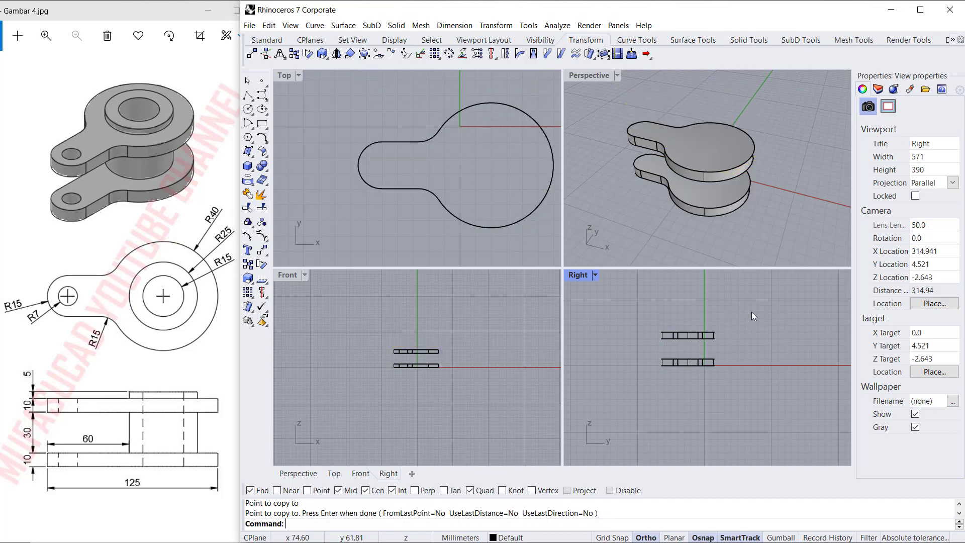
scroll(692, 214, "up", 2)
scroll(719, 209, "up", 2)
scroll(744, 204, "up", 2)
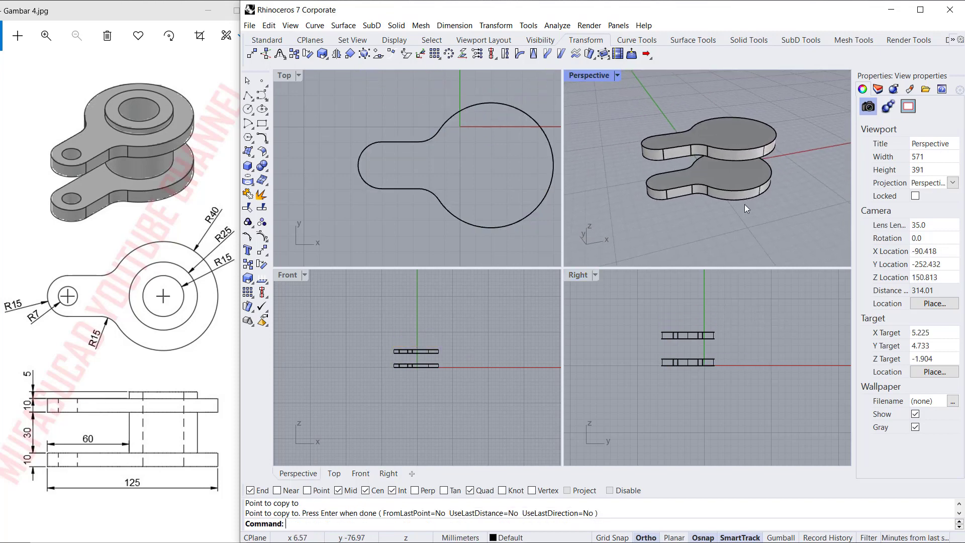
scroll(738, 155, "up", 3)
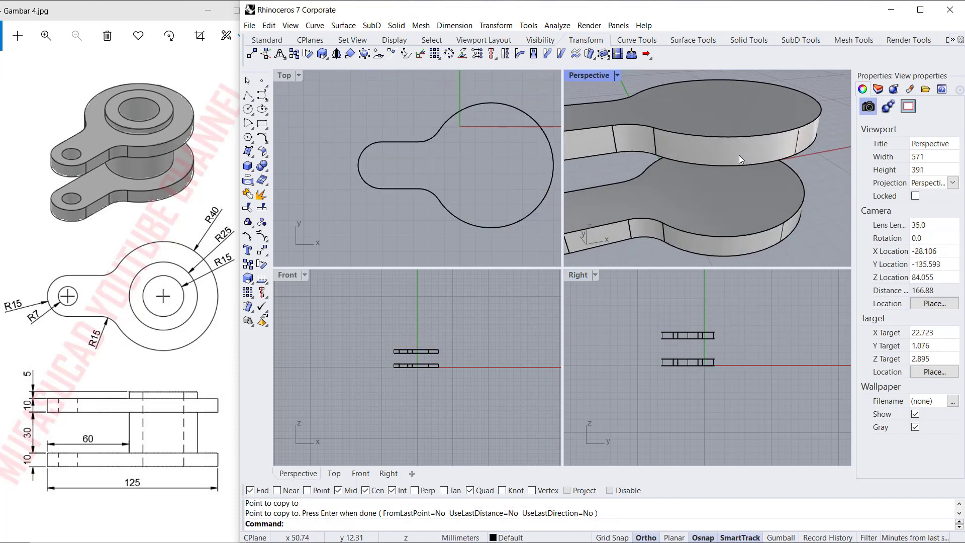
Draw a radius-25 circle at the large arc's centre and extrude it 45 mm into a boss.
left_click(248, 109)
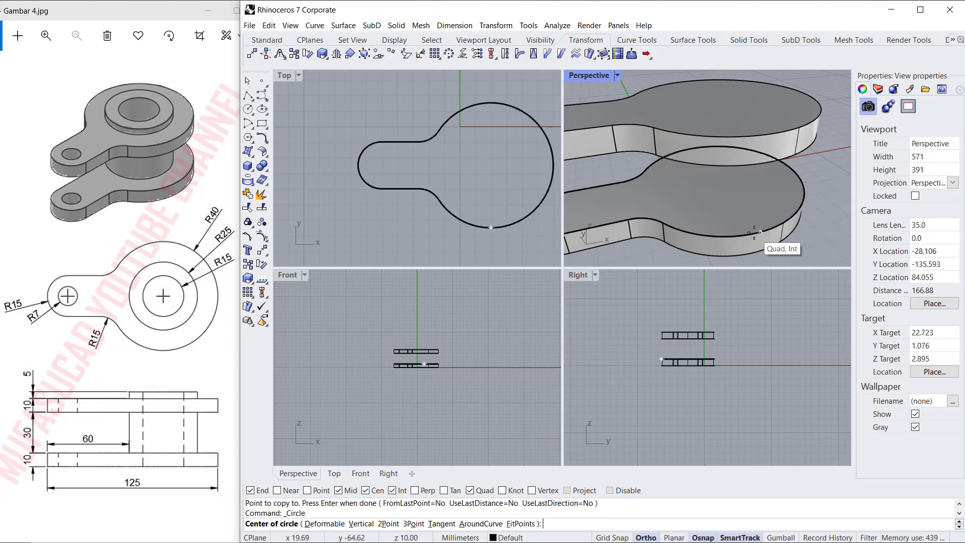
left_click(706, 235)
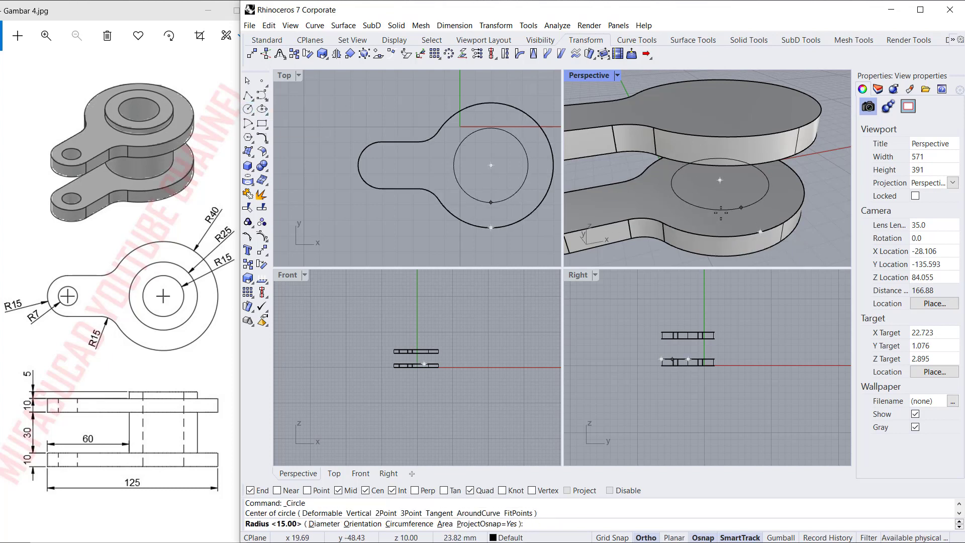
type("25")
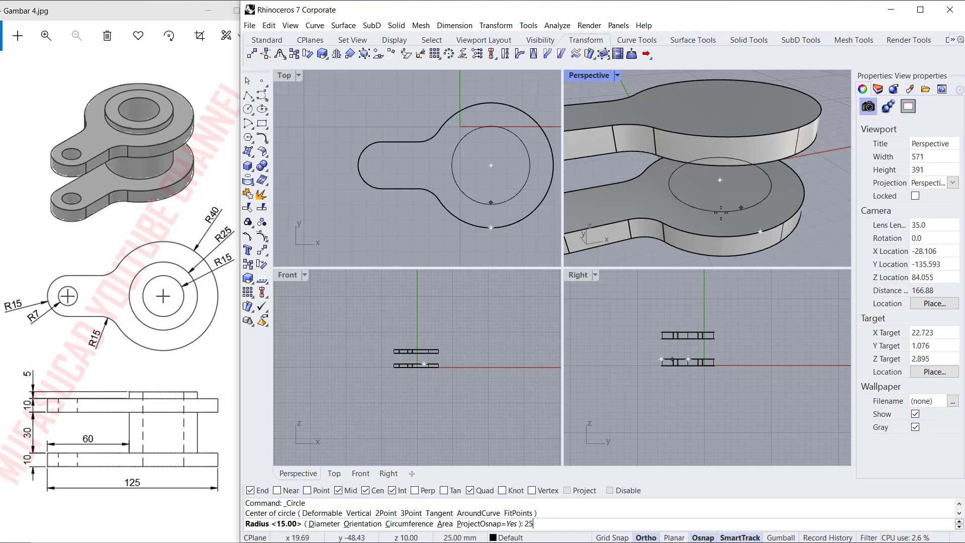
key("Return")
type("ex")
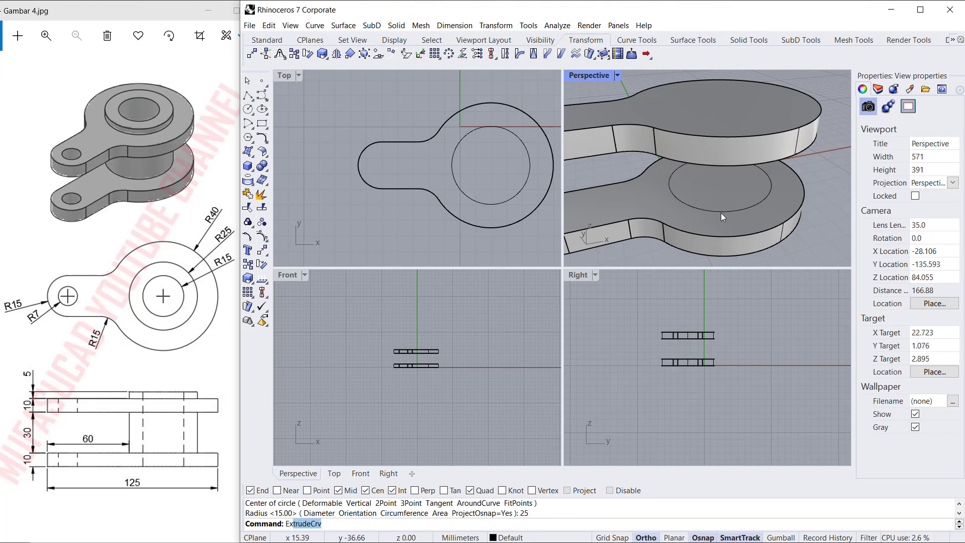
key("Return")
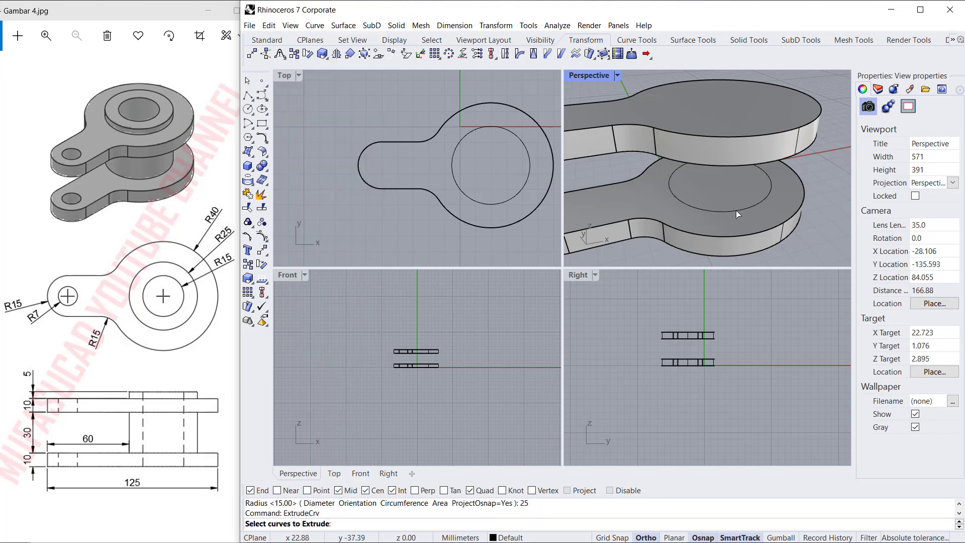
left_click(736, 210)
key("Return")
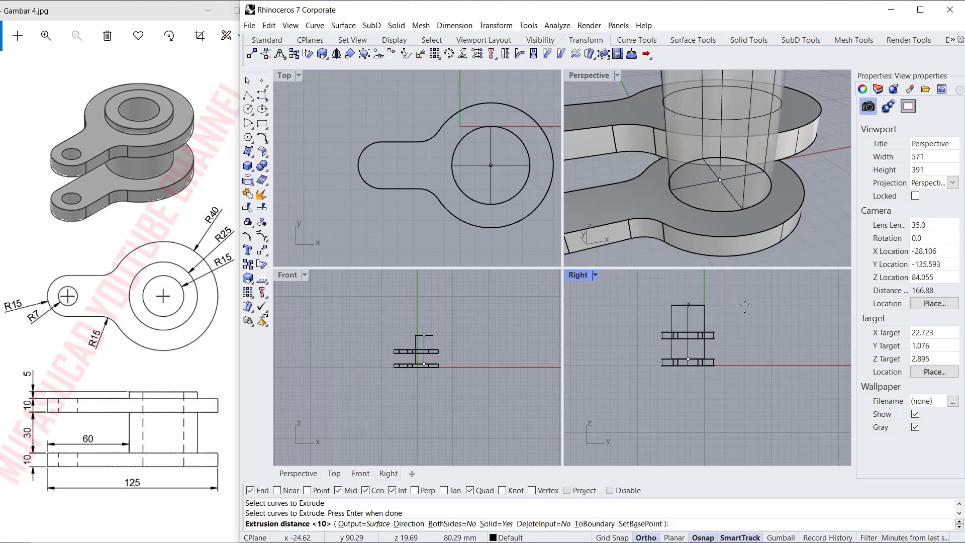
type("45")
key("Return")
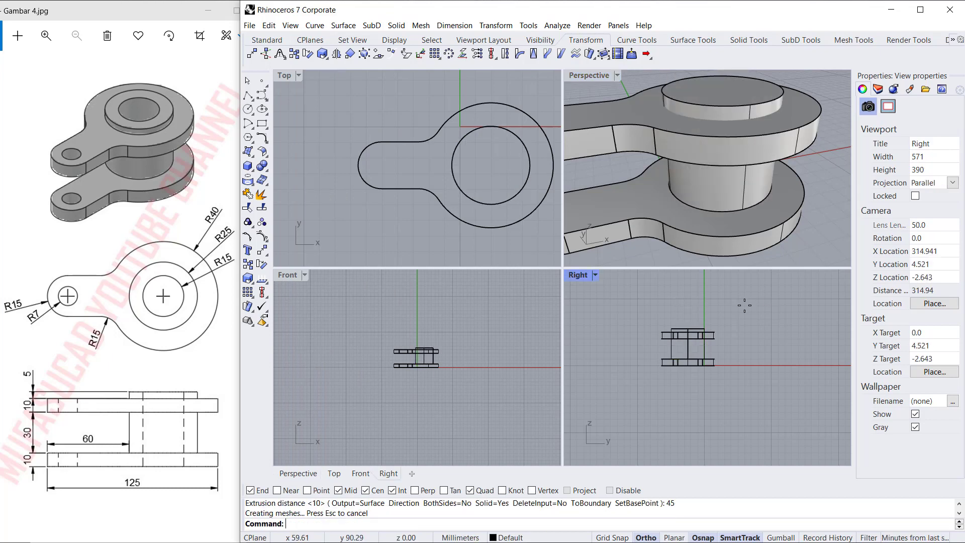
scroll(761, 216, "down", 4)
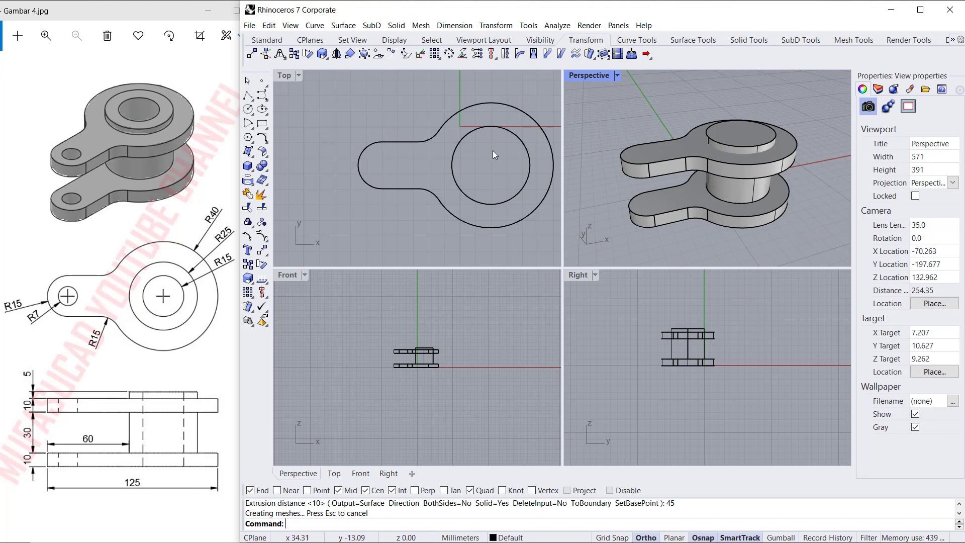
Boolean-union the upper plate, the cylinder and the lower plate into one solid.
left_click(262, 166)
left_click(723, 172)
left_click(723, 193)
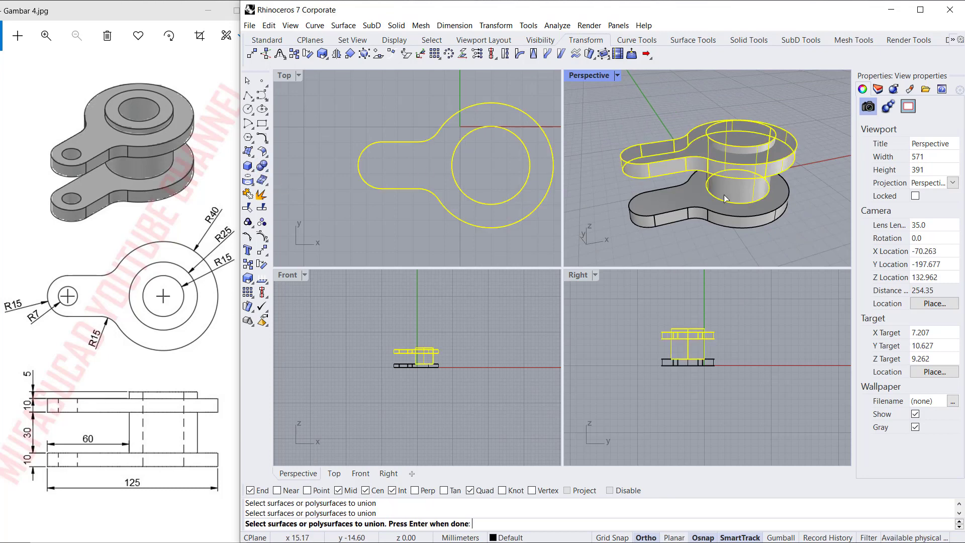
left_click(679, 227)
key("Return")
scroll(751, 141, "up", 2)
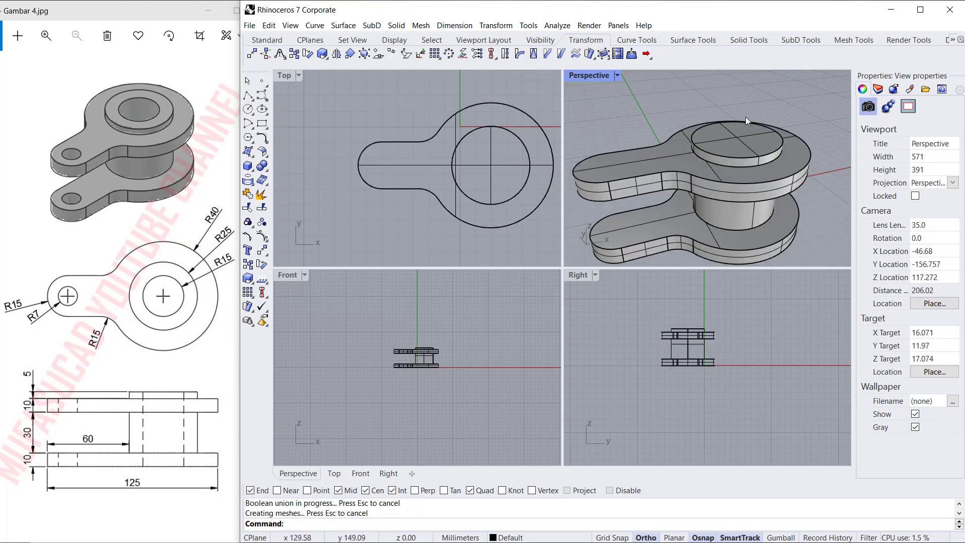
Draw a radius-15 circle on the boss top and extrude it down through the whole part.
left_click(247, 109)
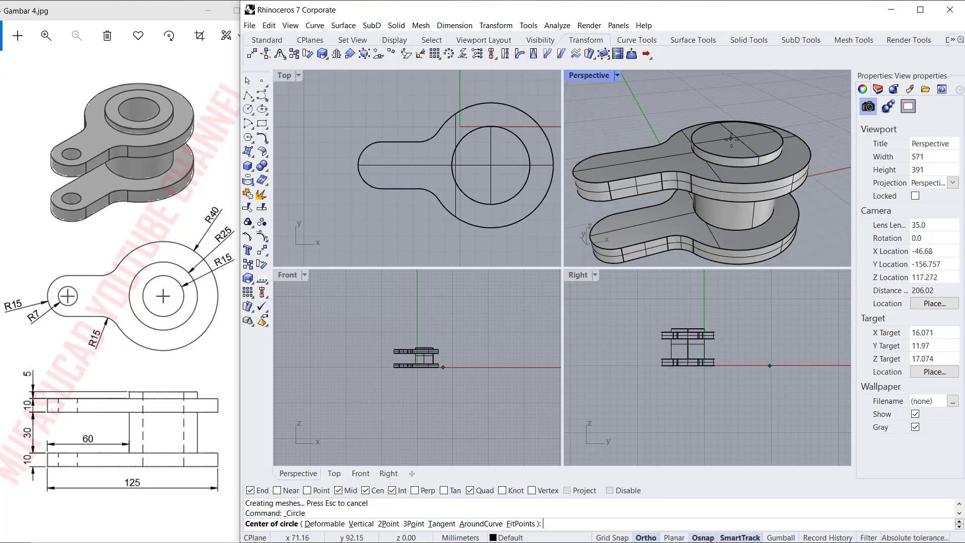
left_click(736, 137)
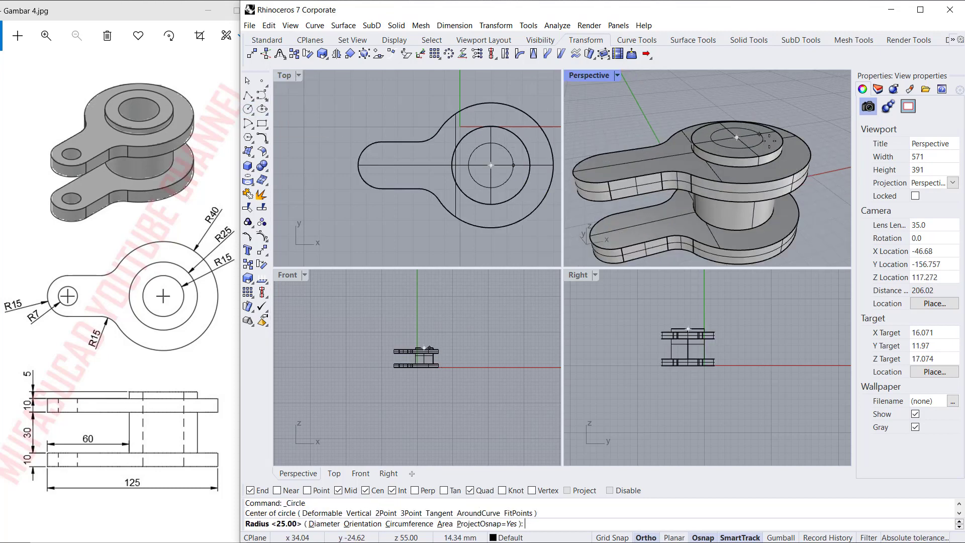
type("15")
key("Return")
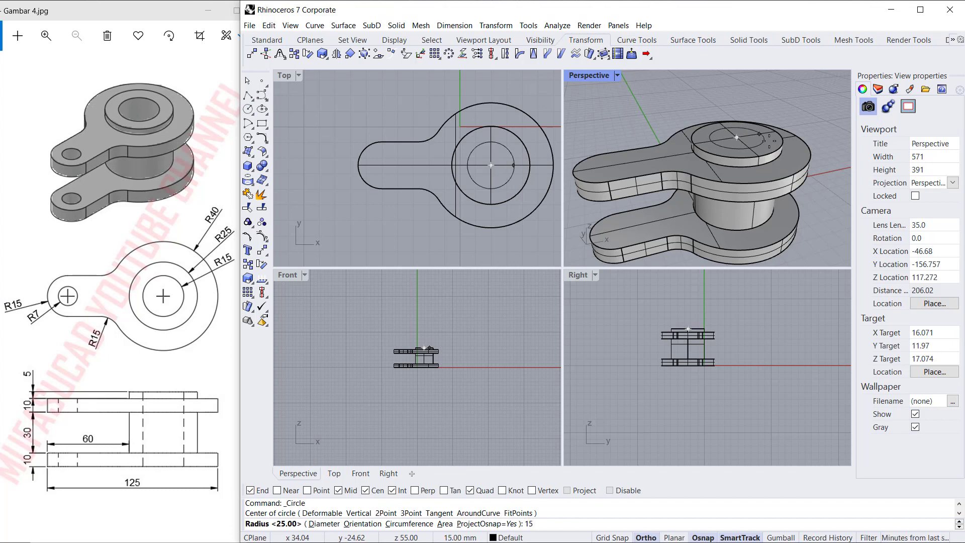
type("ExtrudeCrv")
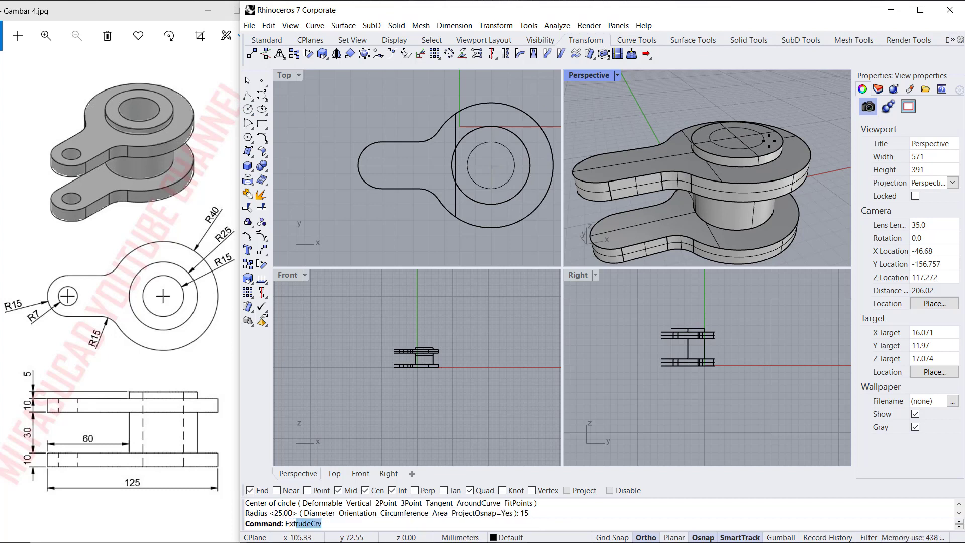
key("Return")
left_click(761, 142)
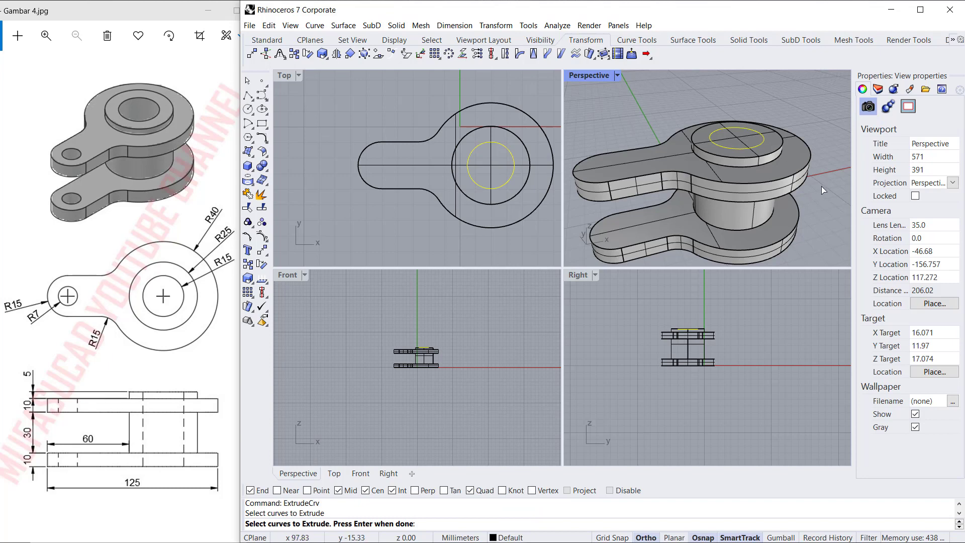
key("Return")
left_click(727, 388)
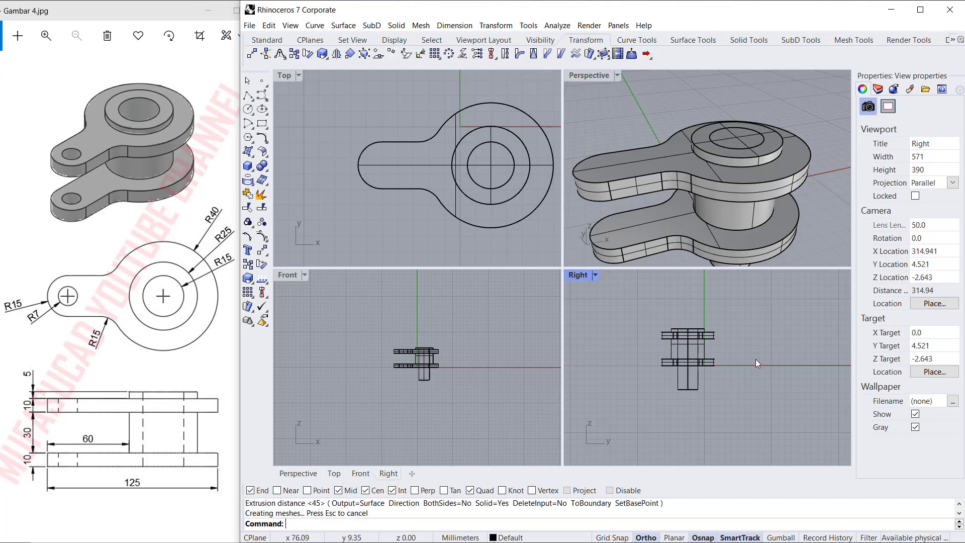
Boolean-subtract the bore cylinder from the main body, then orbit to view the hole.
left_click(268, 171)
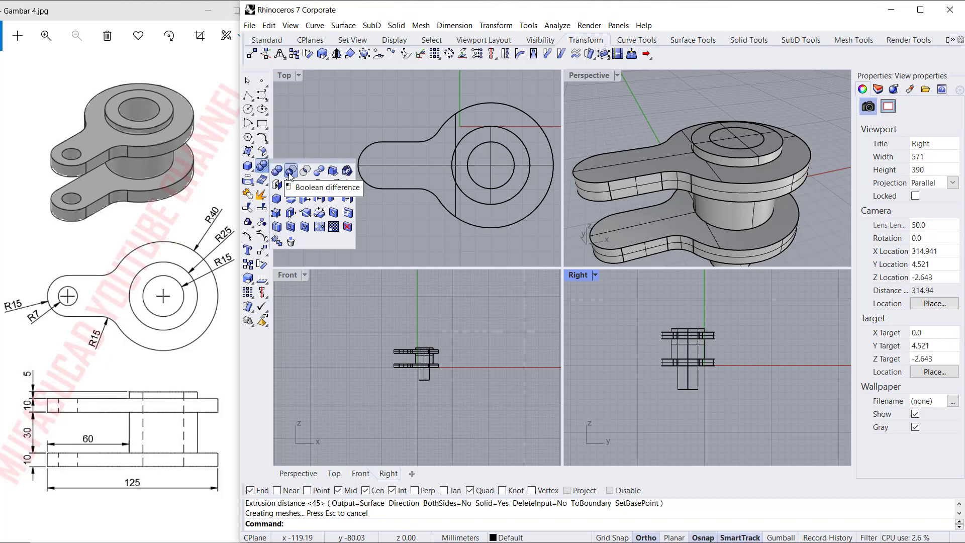
left_click(290, 172)
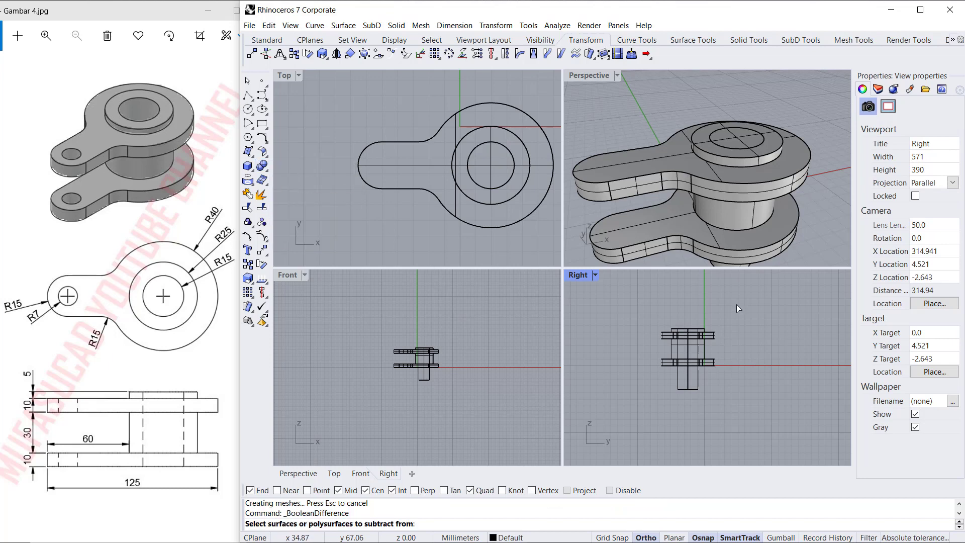
left_click(671, 338)
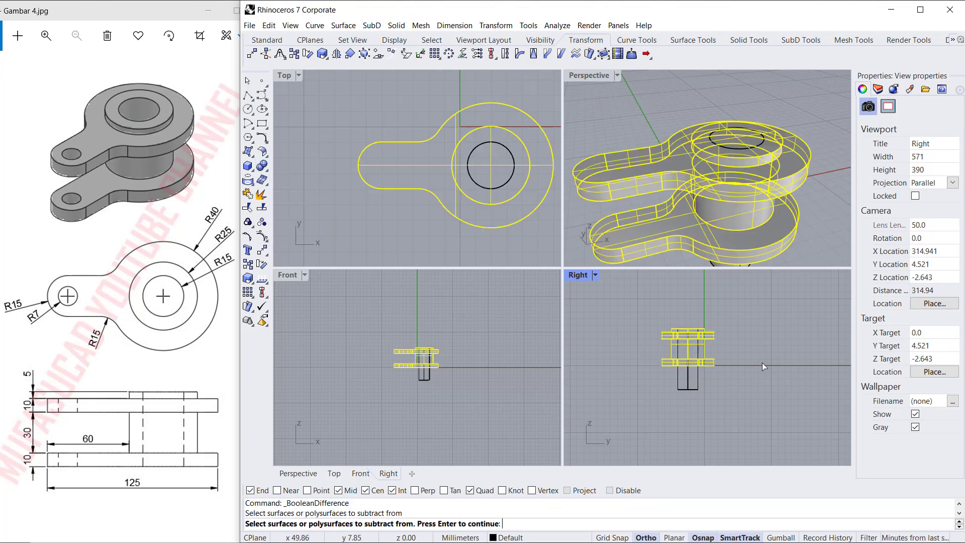
right_click(764, 363)
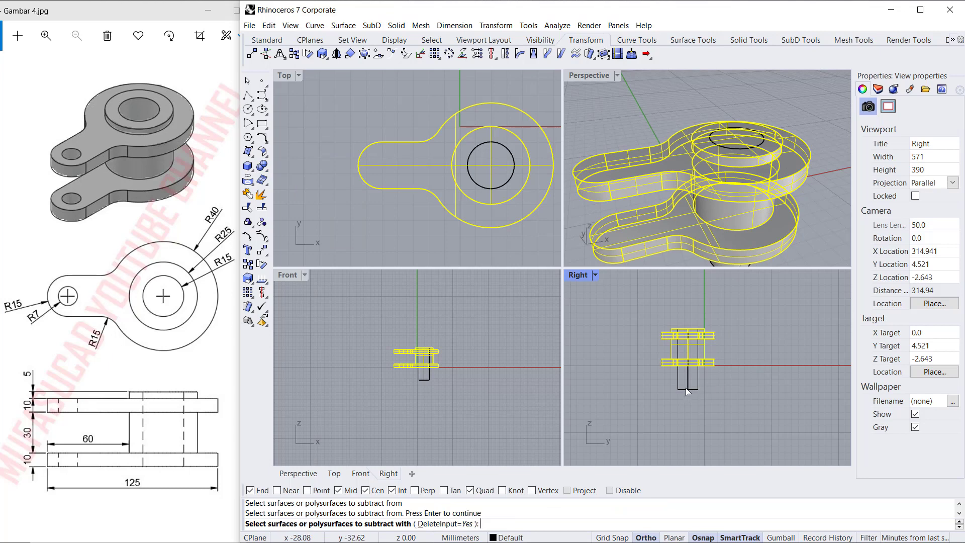
left_click(687, 391)
right_click(771, 353)
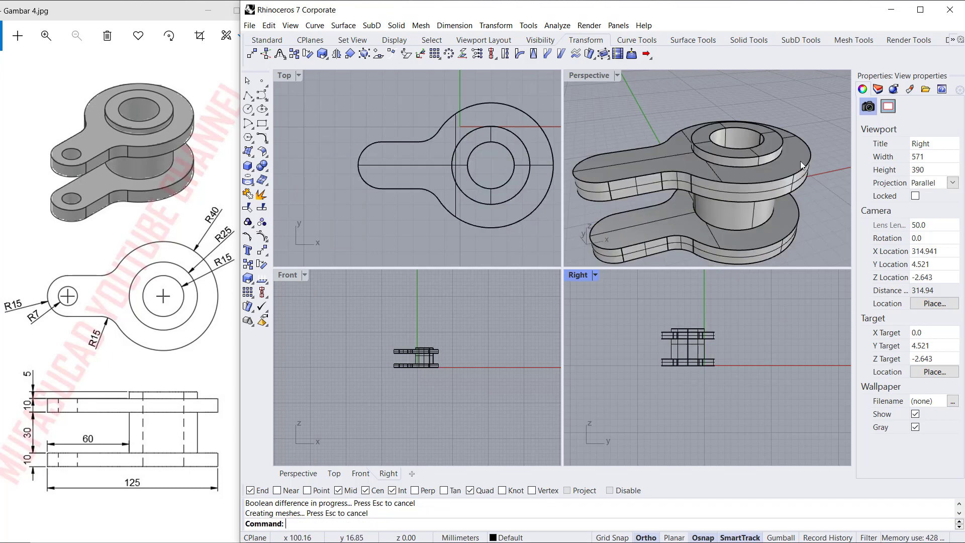
mouse_move(800, 161)
right_mouse_down()
mouse_move(778, 180)
mouse_move(792, 161)
right_mouse_up()
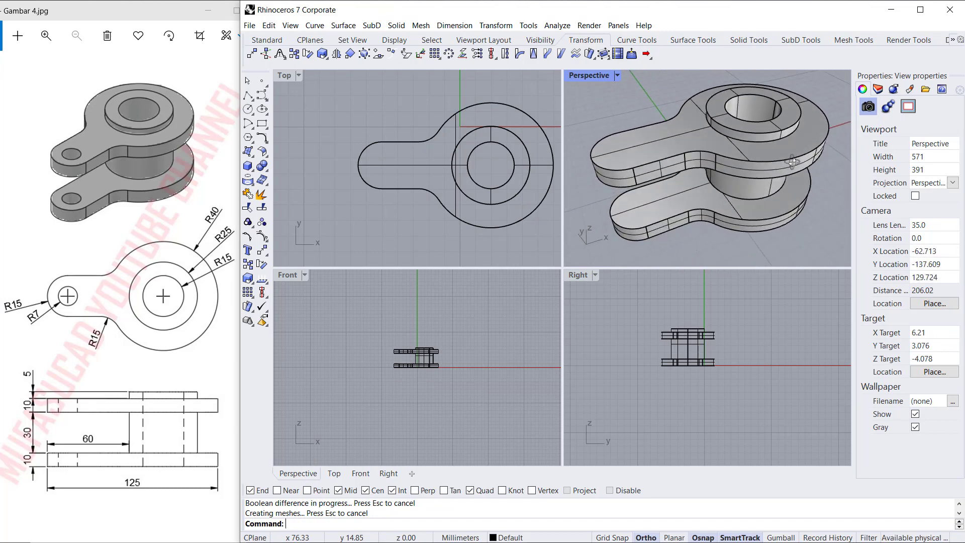
Draw a radius-7 circle at the small lobe centre and extrude it through both plates.
left_click(248, 109)
left_click(625, 150)
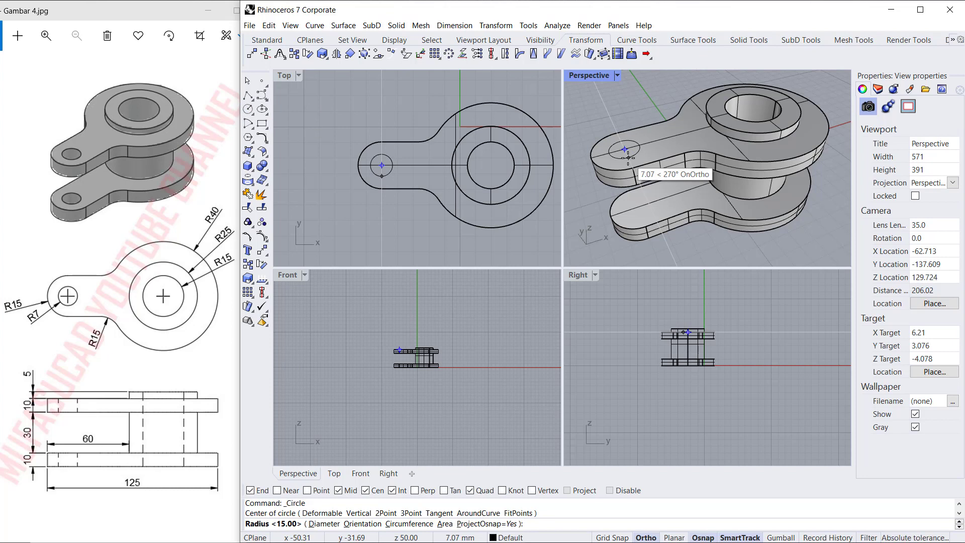
type("7")
key("Return")
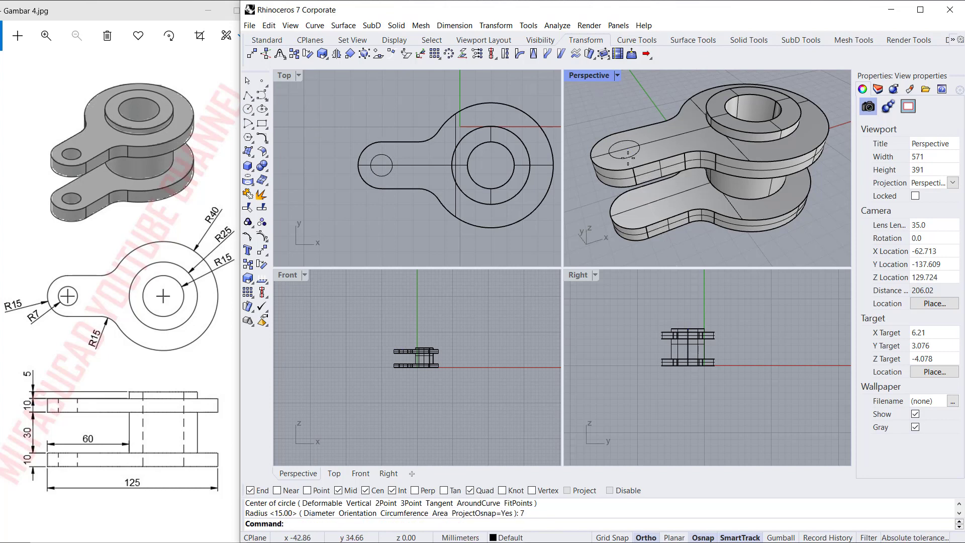
type("ExtrudeCrv")
key("Return")
left_click(634, 159)
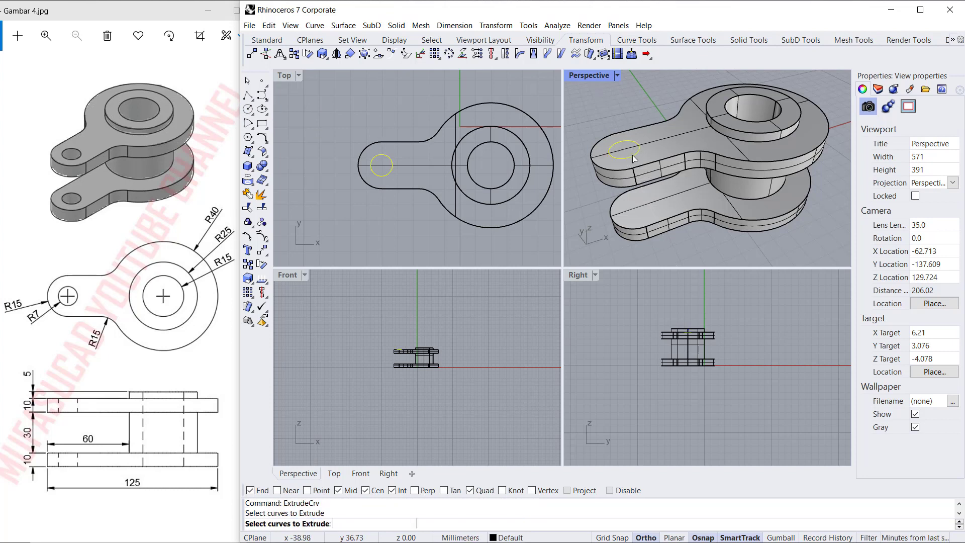
key("Return")
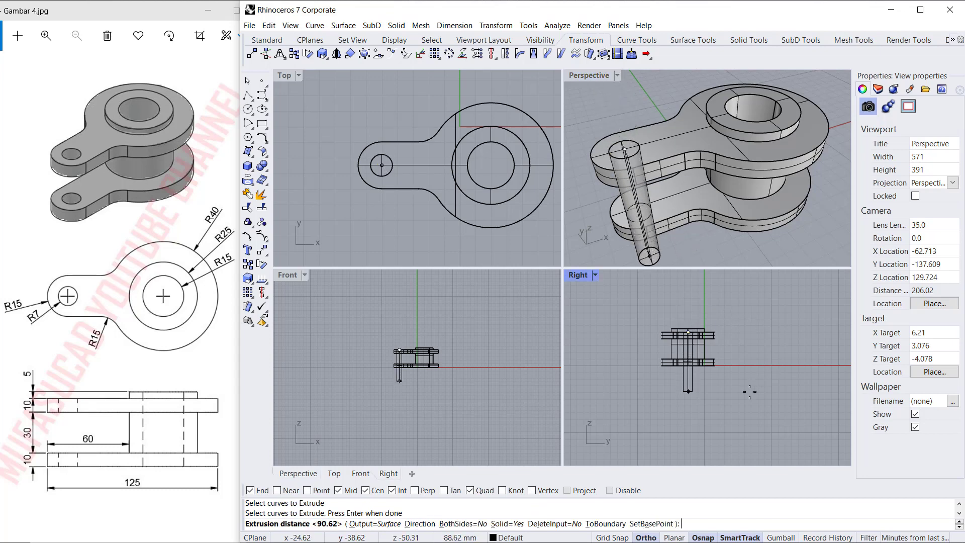
left_click(749, 391)
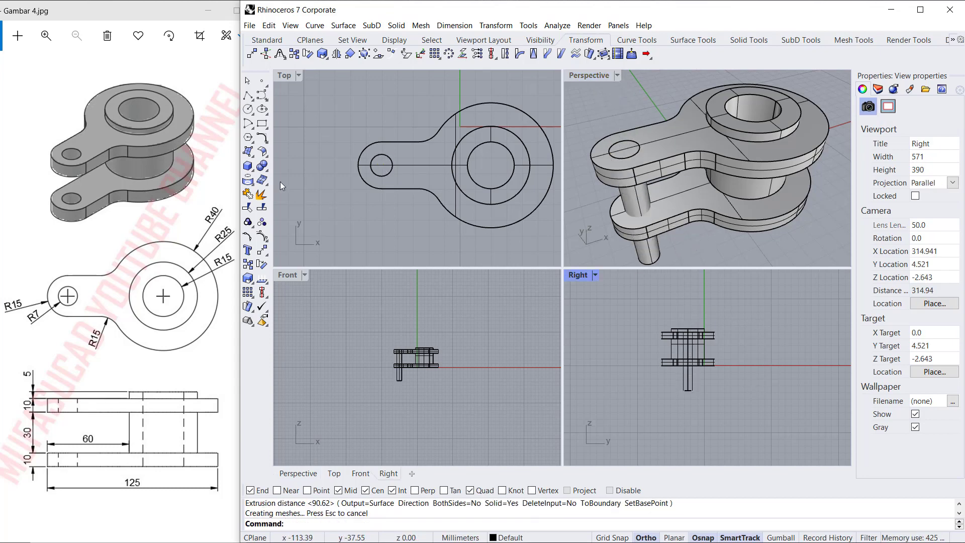
Boolean-subtract the small pin from the part, then orbit to check the lobe hole.
left_click(265, 169)
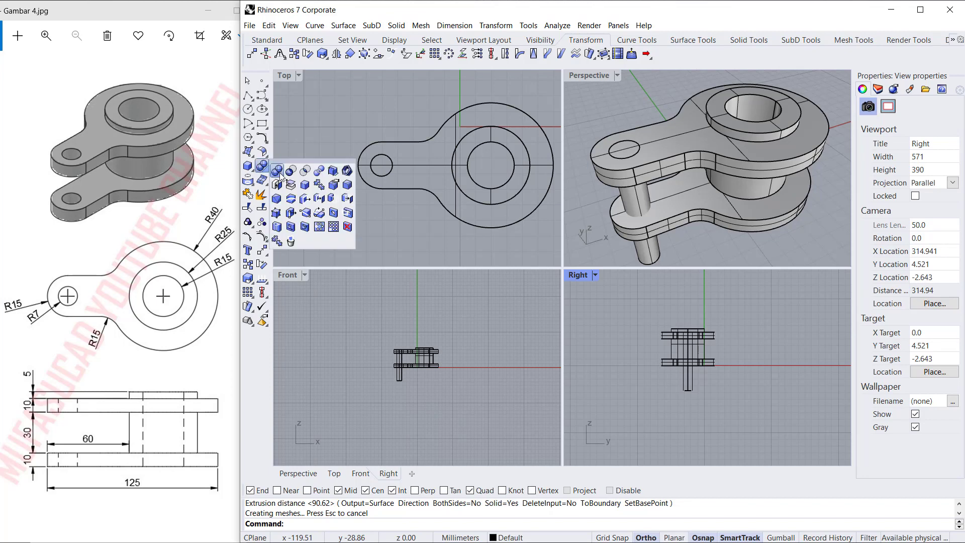
left_click(290, 171)
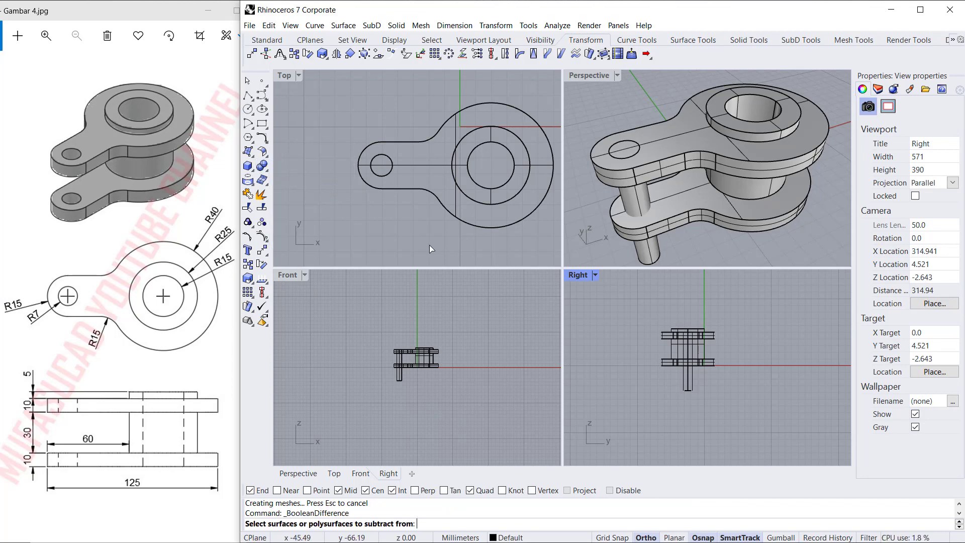
left_click(726, 233)
key("Return")
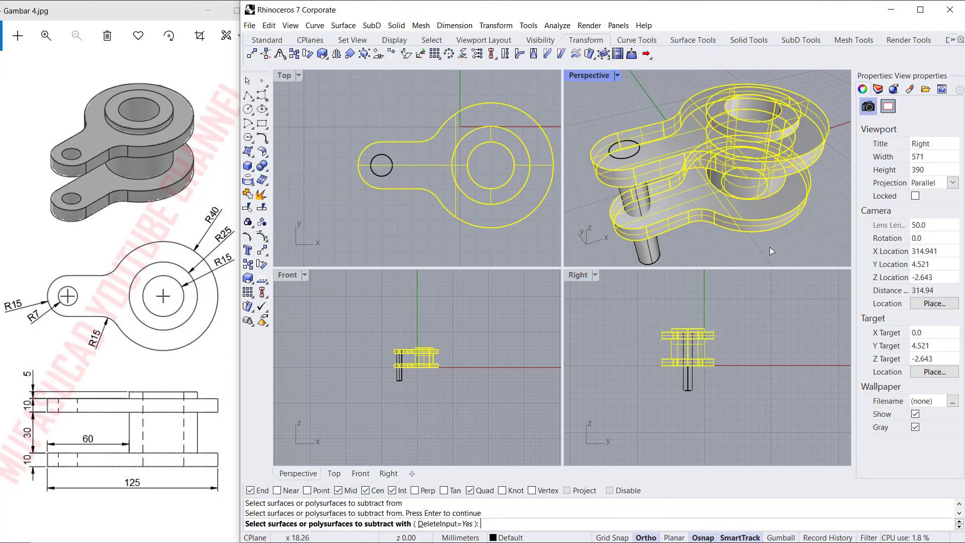
left_click(648, 251)
key("Return")
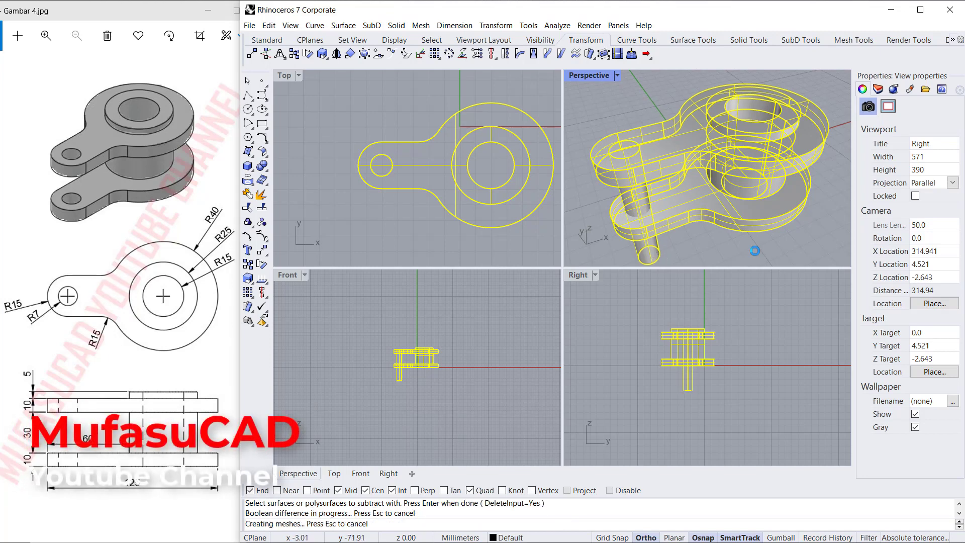
right_click_drag(753, 256, 711, 177)
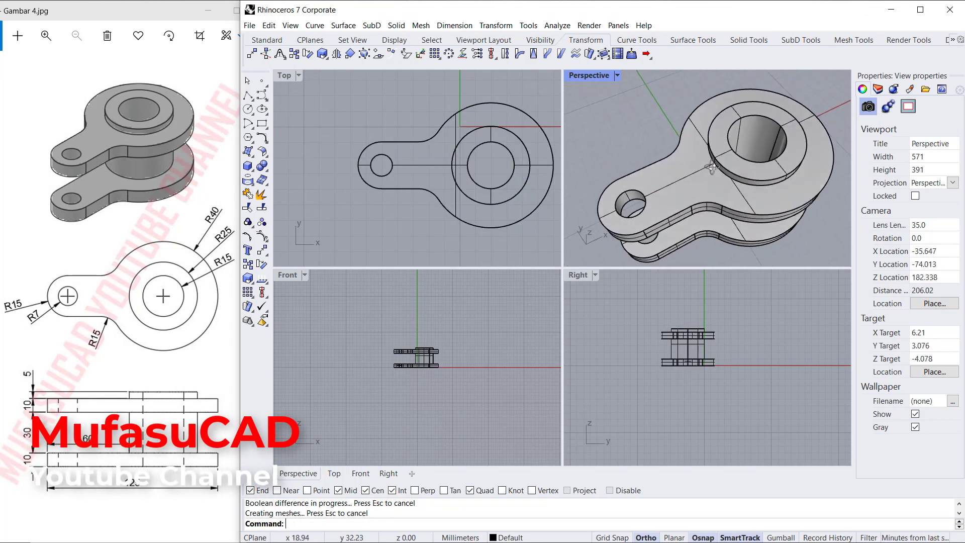
scroll(704, 170, "up", 2)
scroll(689, 176, "down", 3)
scroll(691, 179, "down", 2)
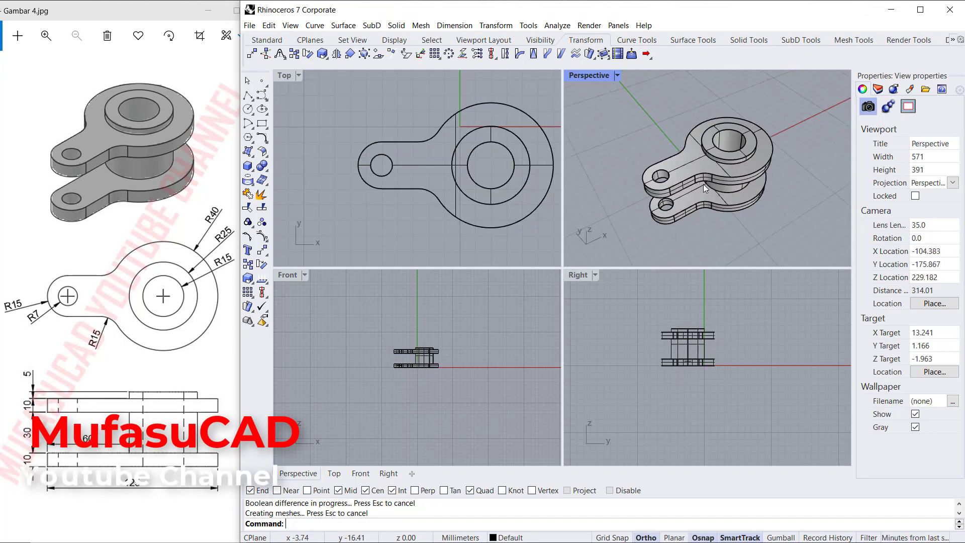
scroll(704, 184, "up", 2)
mouse_move(736, 216)
right_mouse_down()
mouse_move(743, 215)
mouse_move(732, 212)
right_mouse_up()
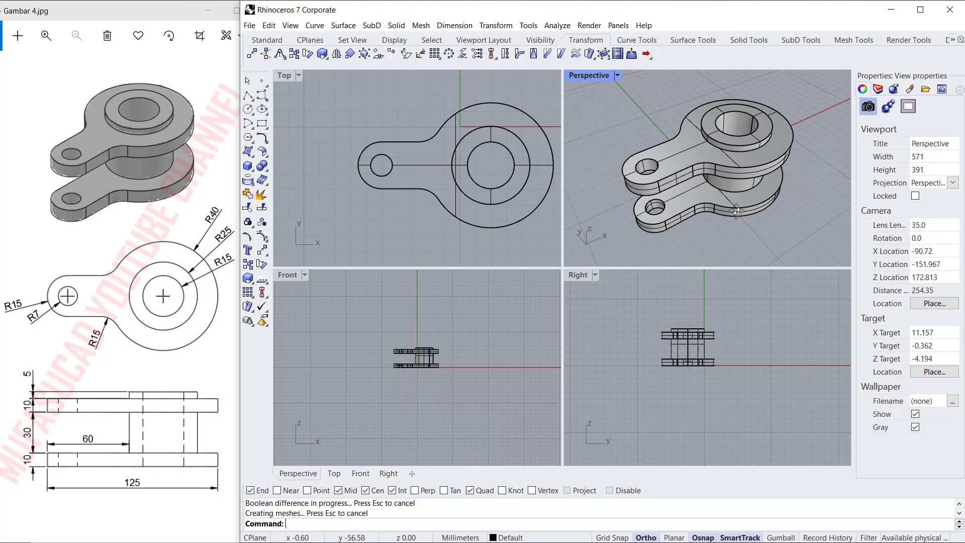